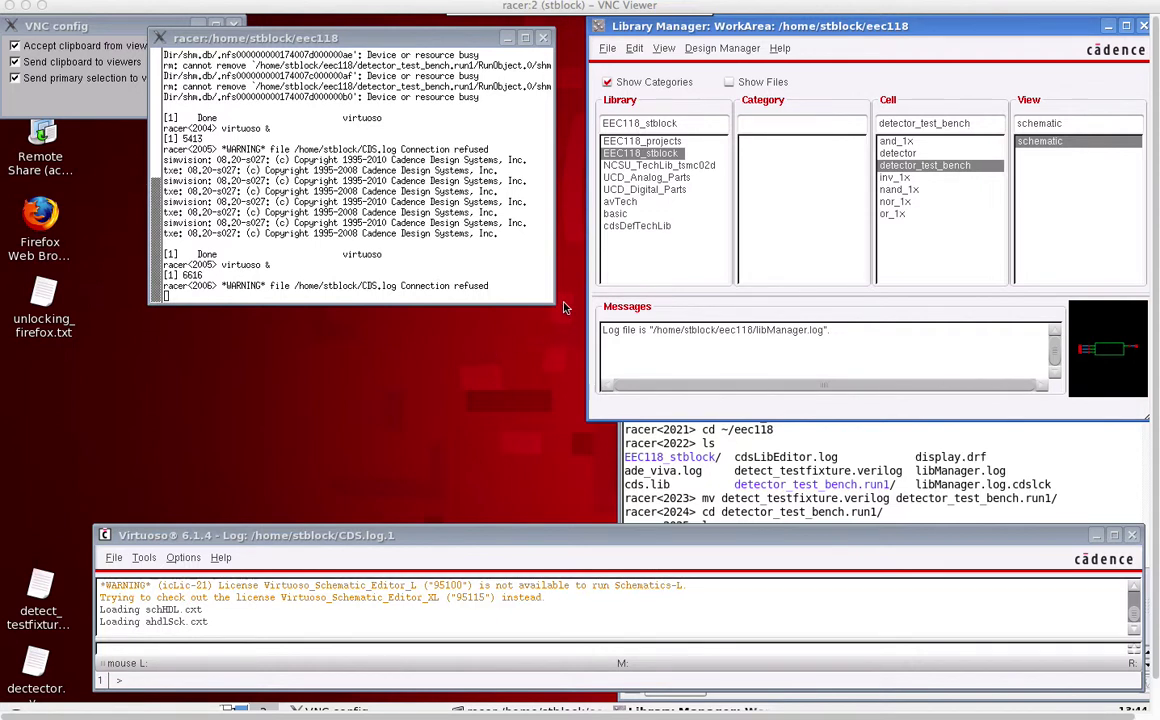
- Preview the detector cell's symbol and functional views, then return to detector_test_bench
click(940, 153)
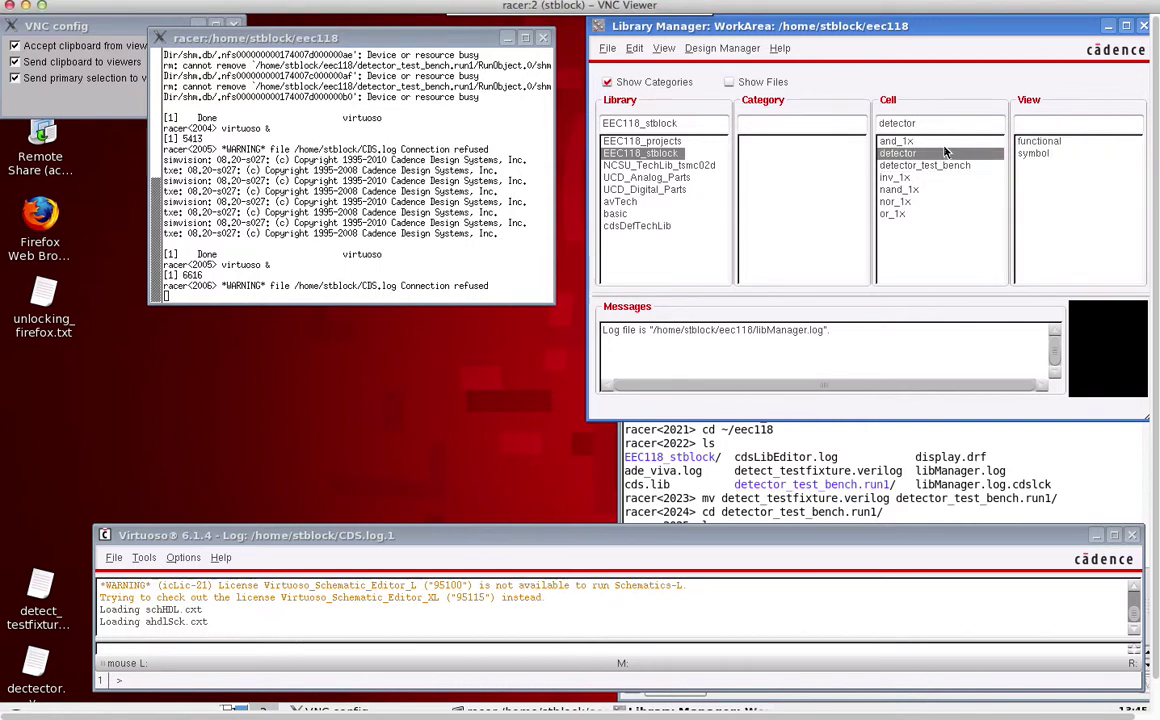
click(1037, 152)
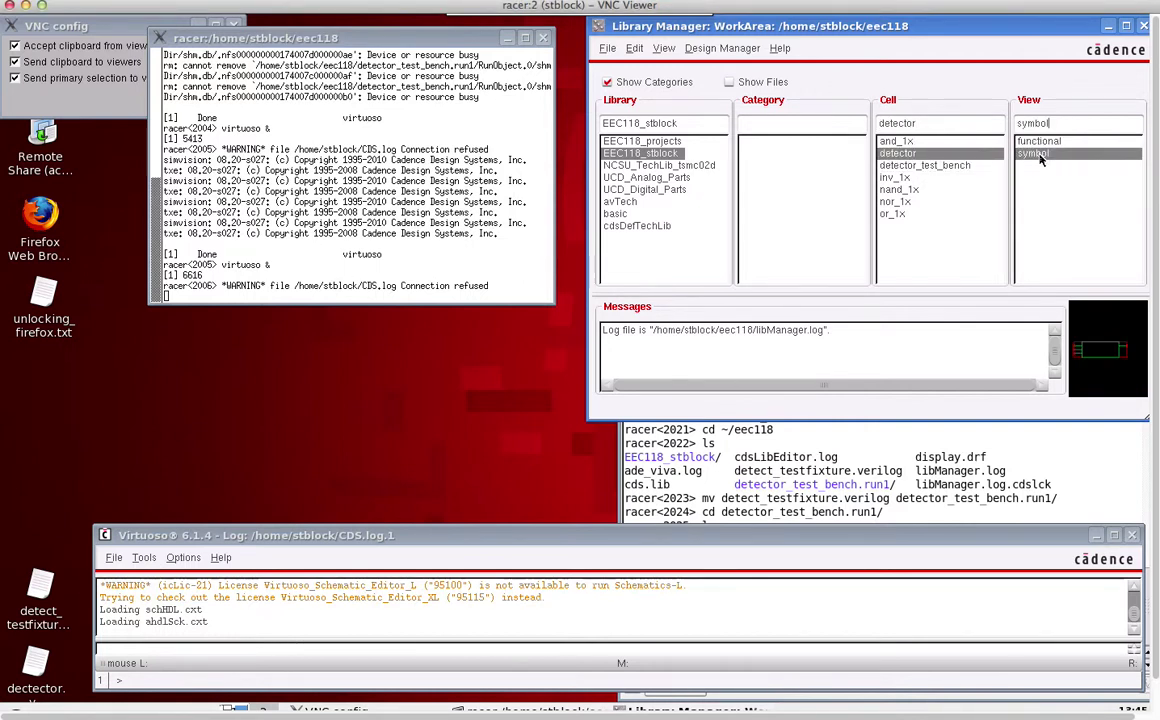
click(1038, 141)
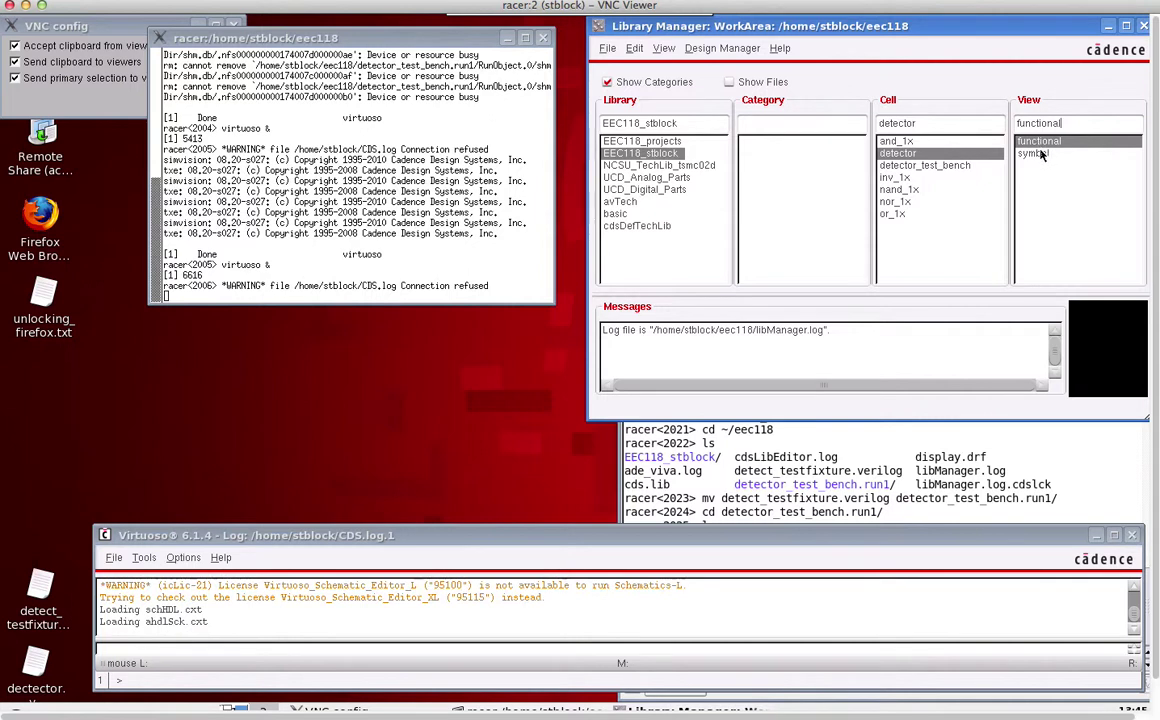
click(940, 165)
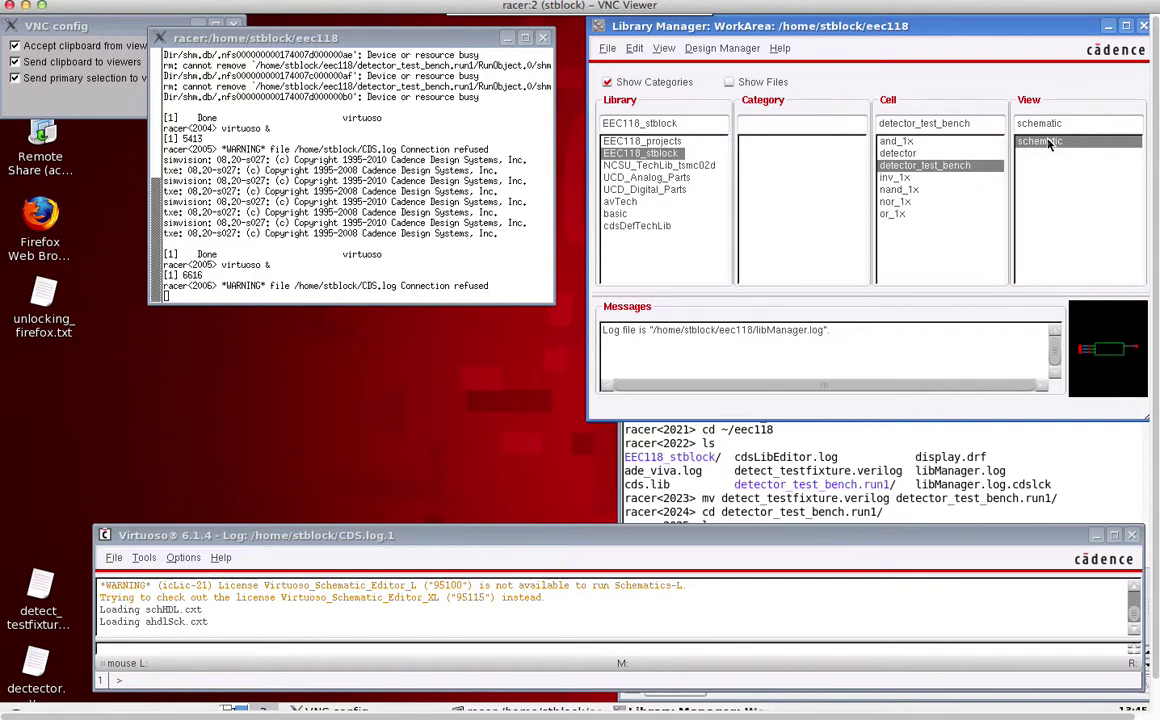
- Open the detector_test_bench schematic for editing and reposition its window
double_click(921, 166)
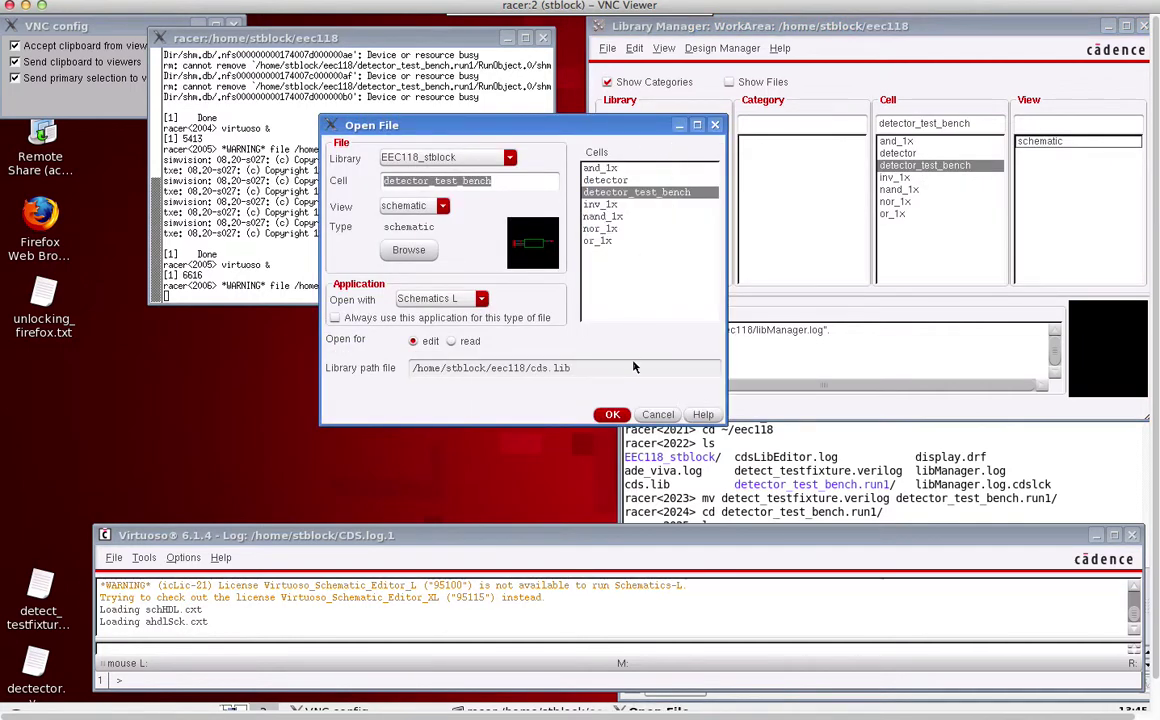
click(598, 413)
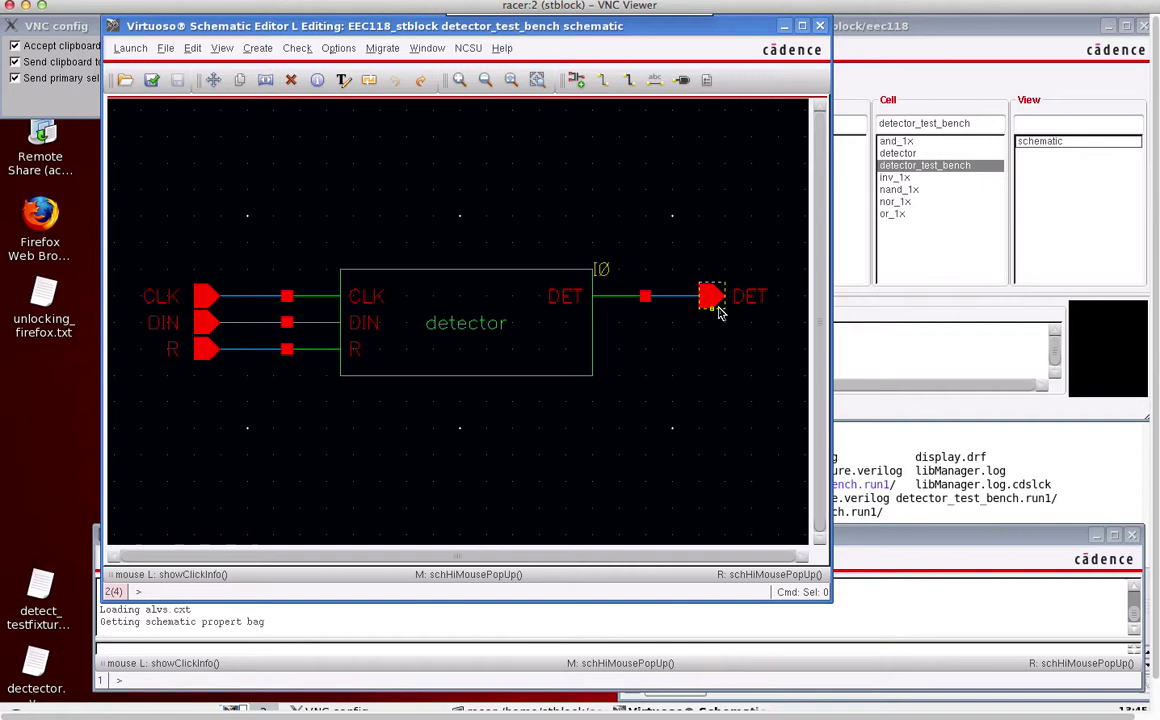
drag(245, 30, 295, 62)
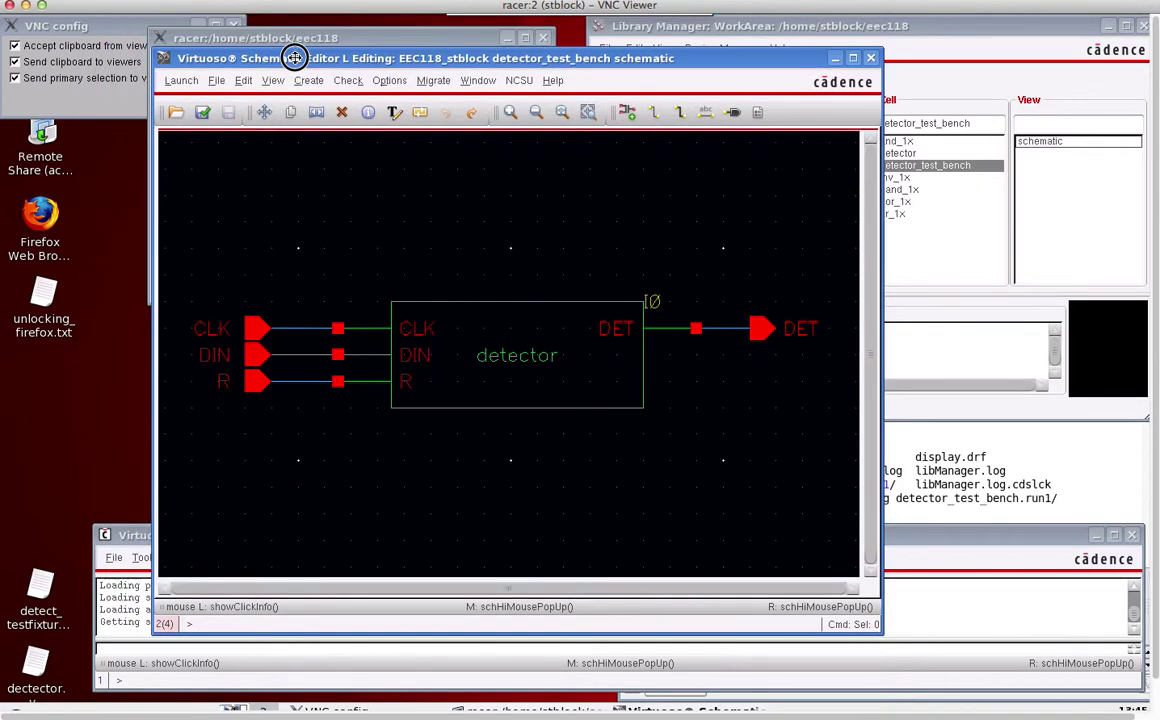
- Launch the Verilog-XL simulation setup for the schematic
click(179, 82)
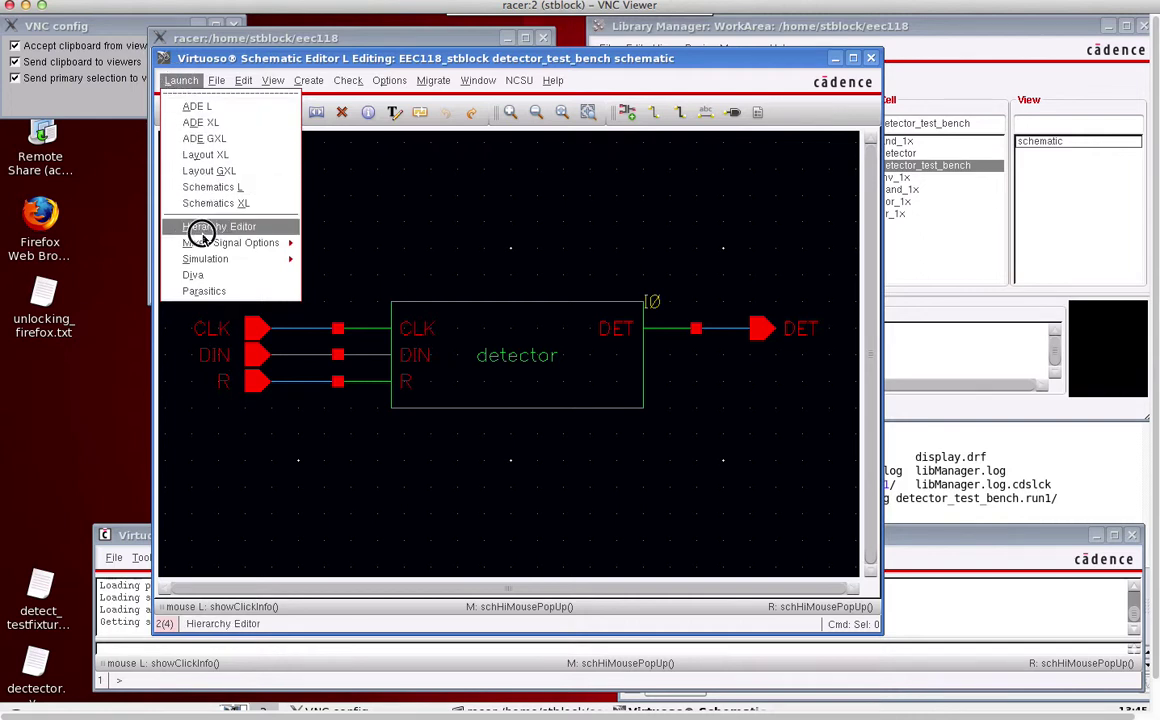
mouse_move(215, 259)
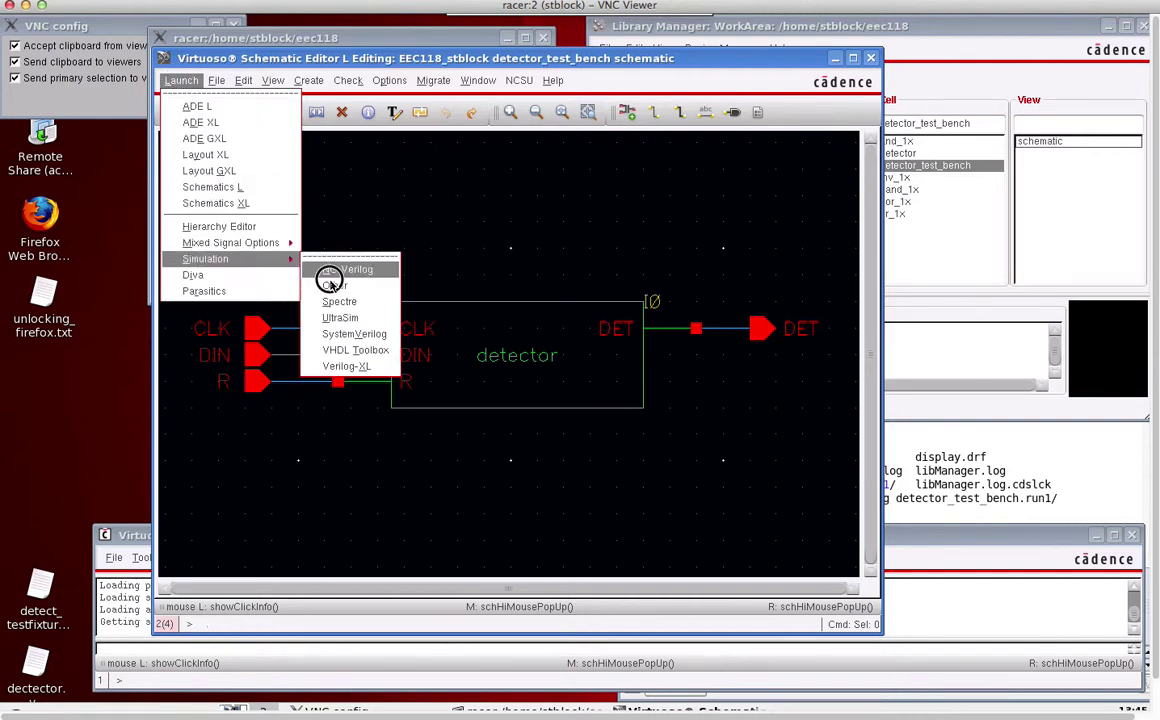
click(362, 367)
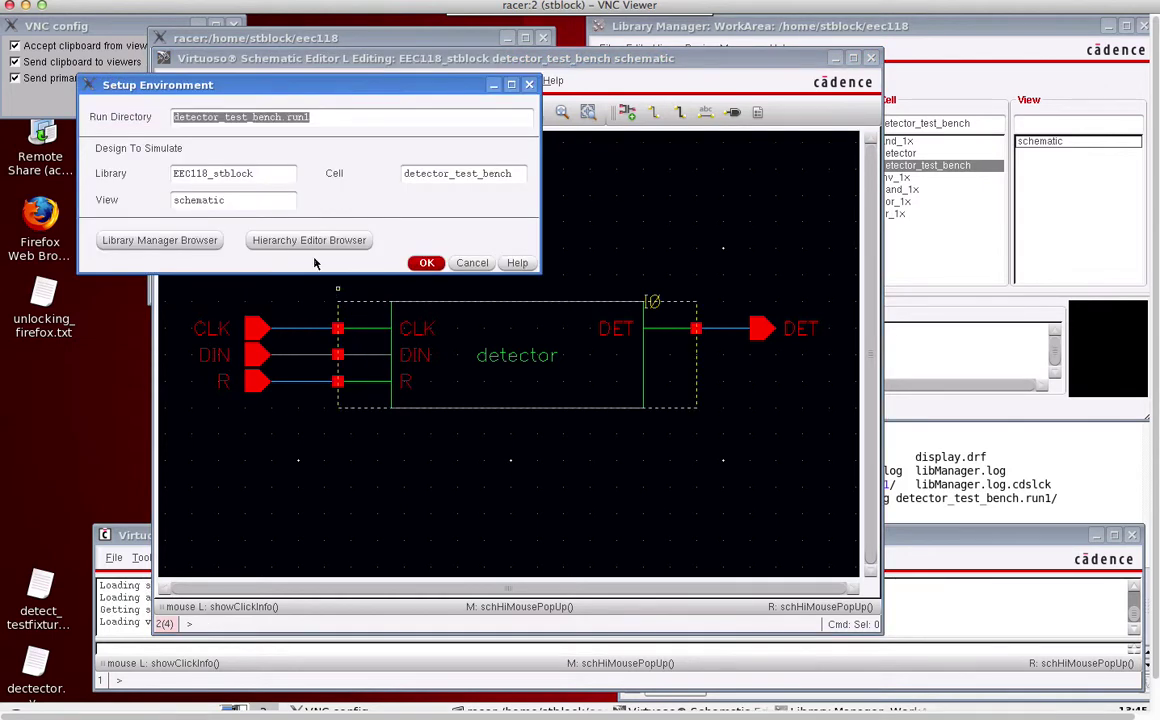
- Accept the detector_test_bench.run1 environment and open testfixture.verilog in Edit mode
click(425, 262)
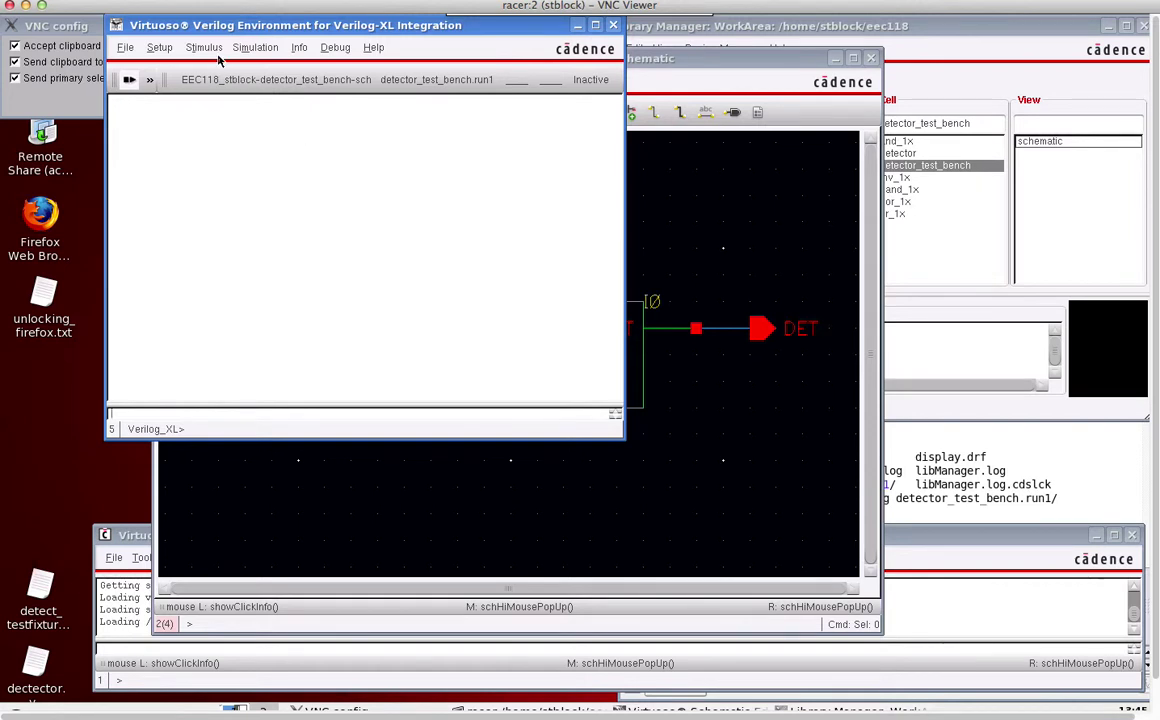
click(203, 47)
click(217, 76)
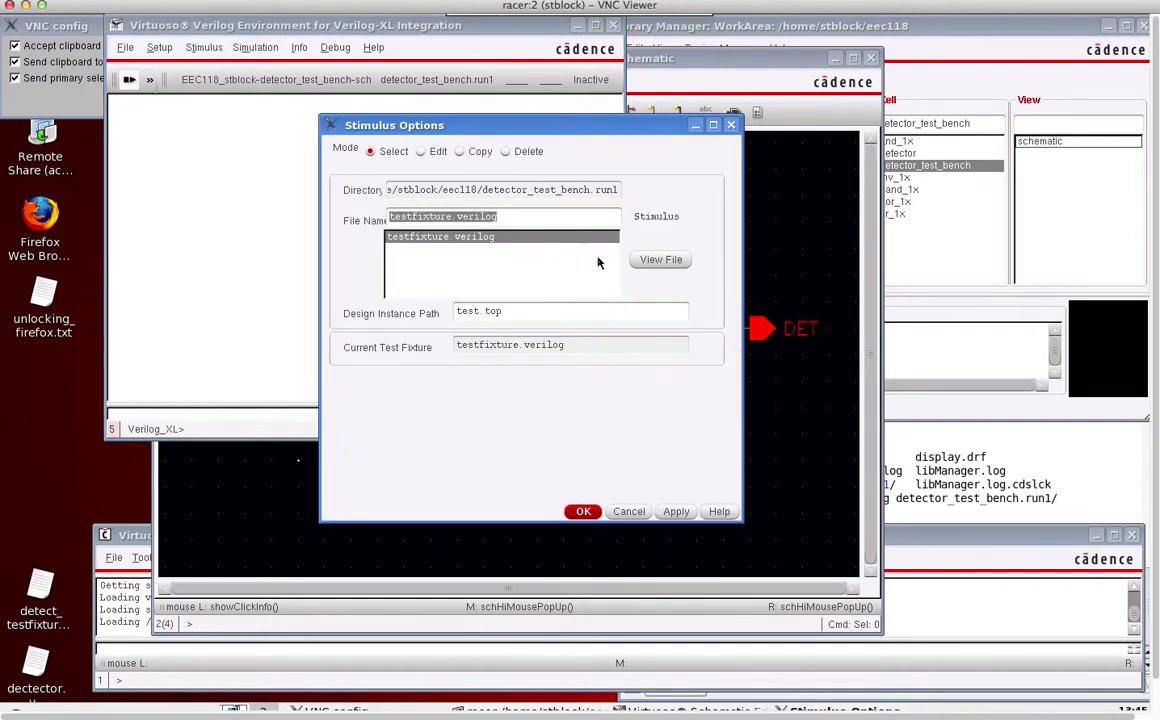
click(420, 151)
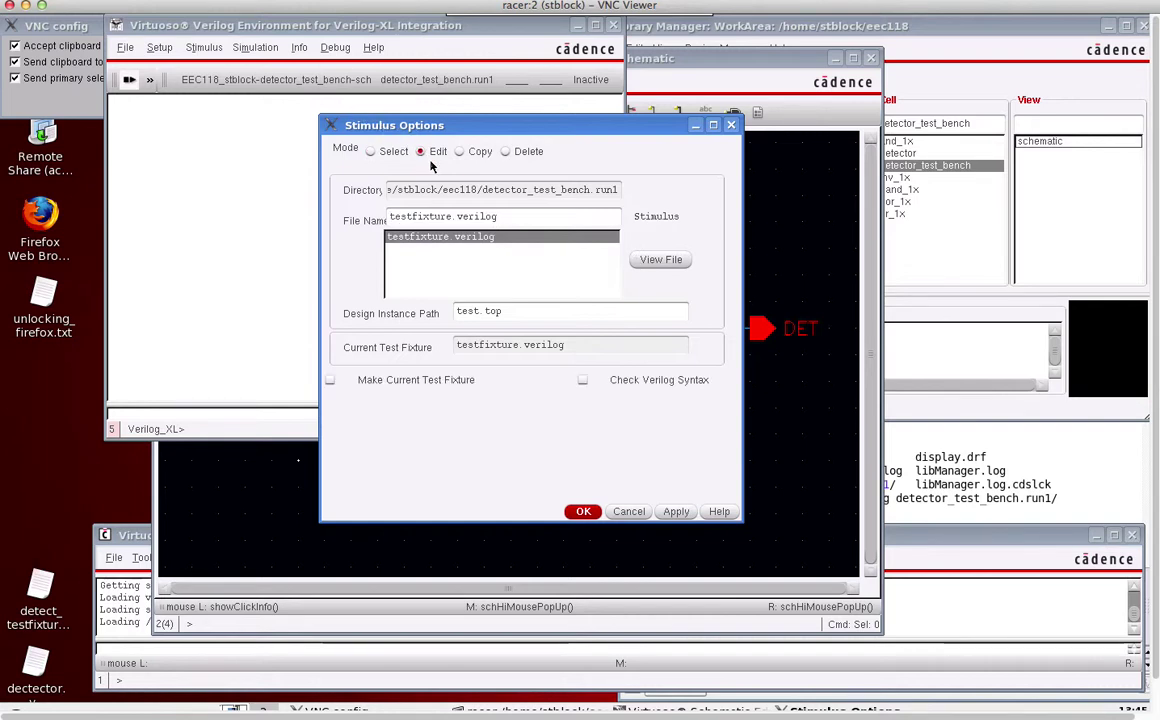
click(583, 511)
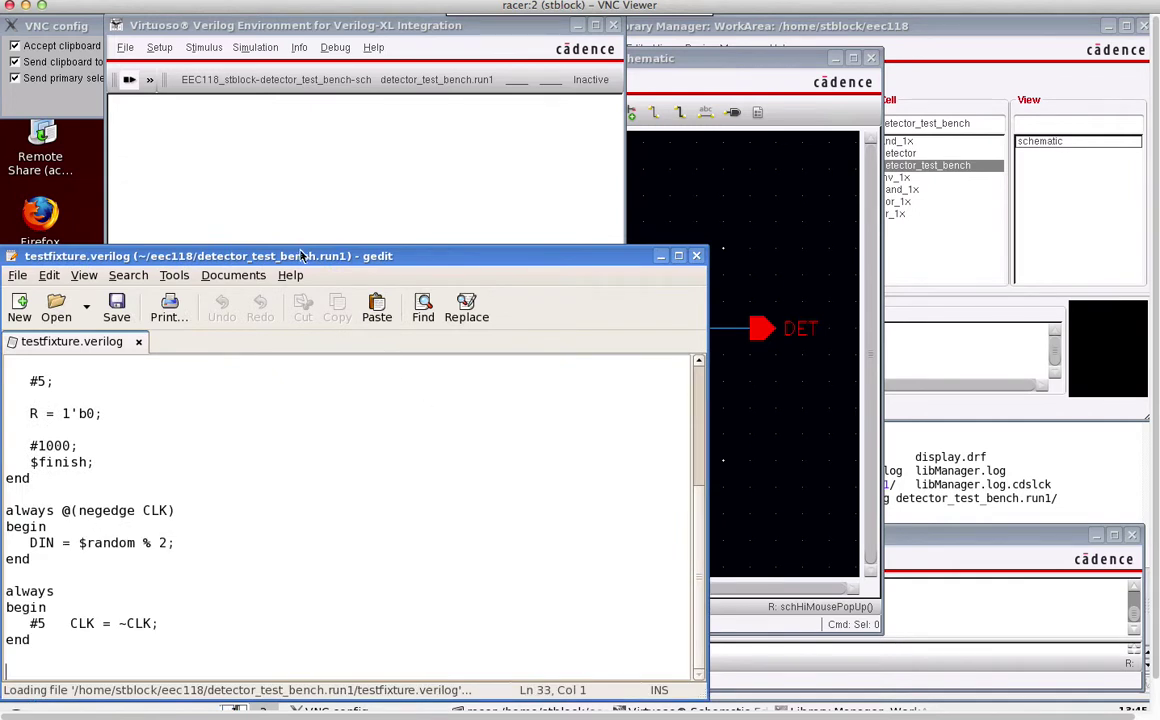
- Scroll through testfixture.verilog from top to end in gedit, then close it
drag(301, 257, 517, 175)
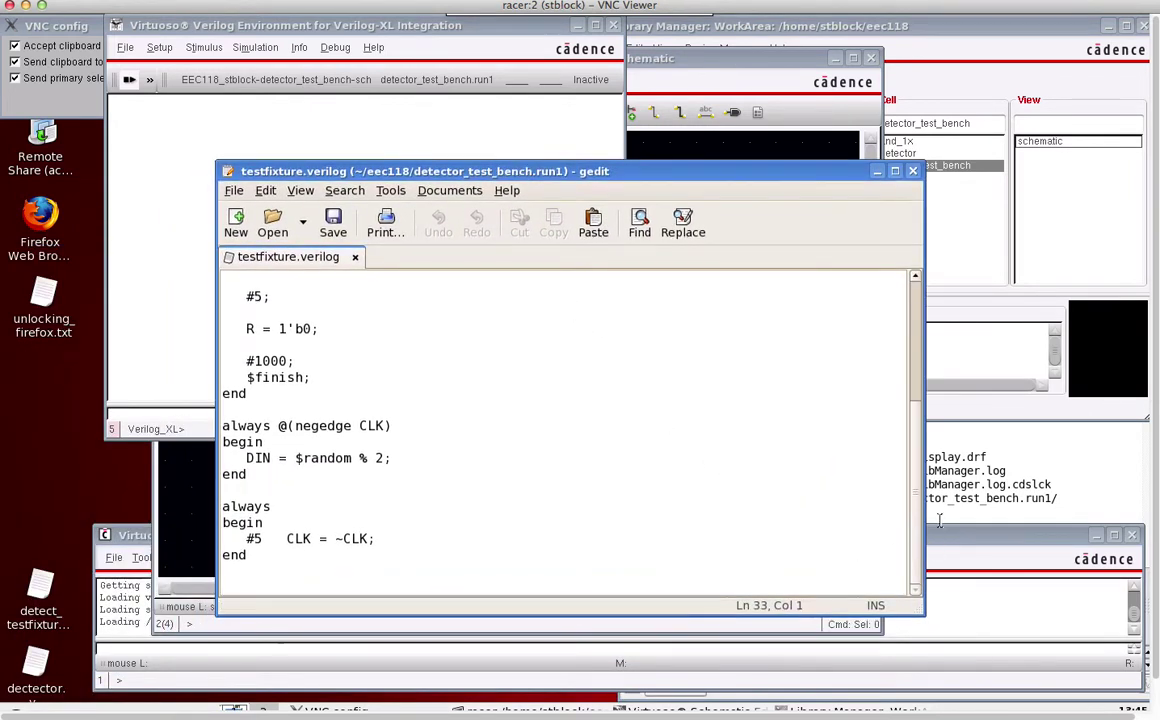
drag(914, 492, 910, 365)
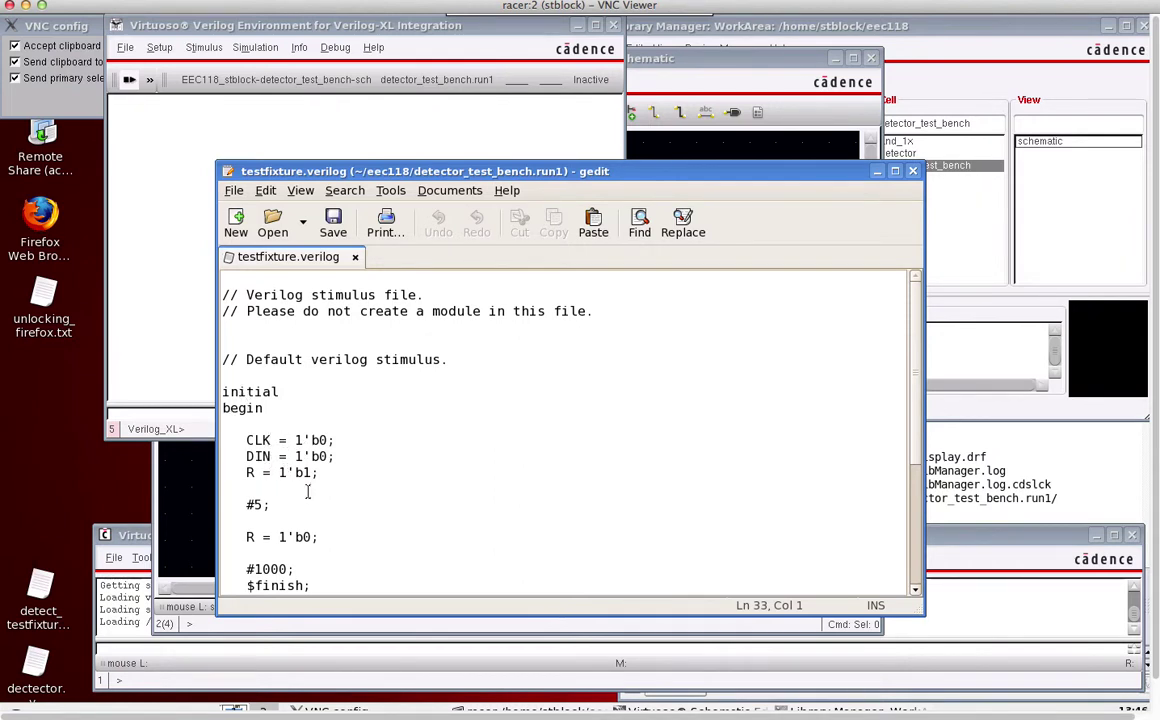
drag(922, 372, 924, 544)
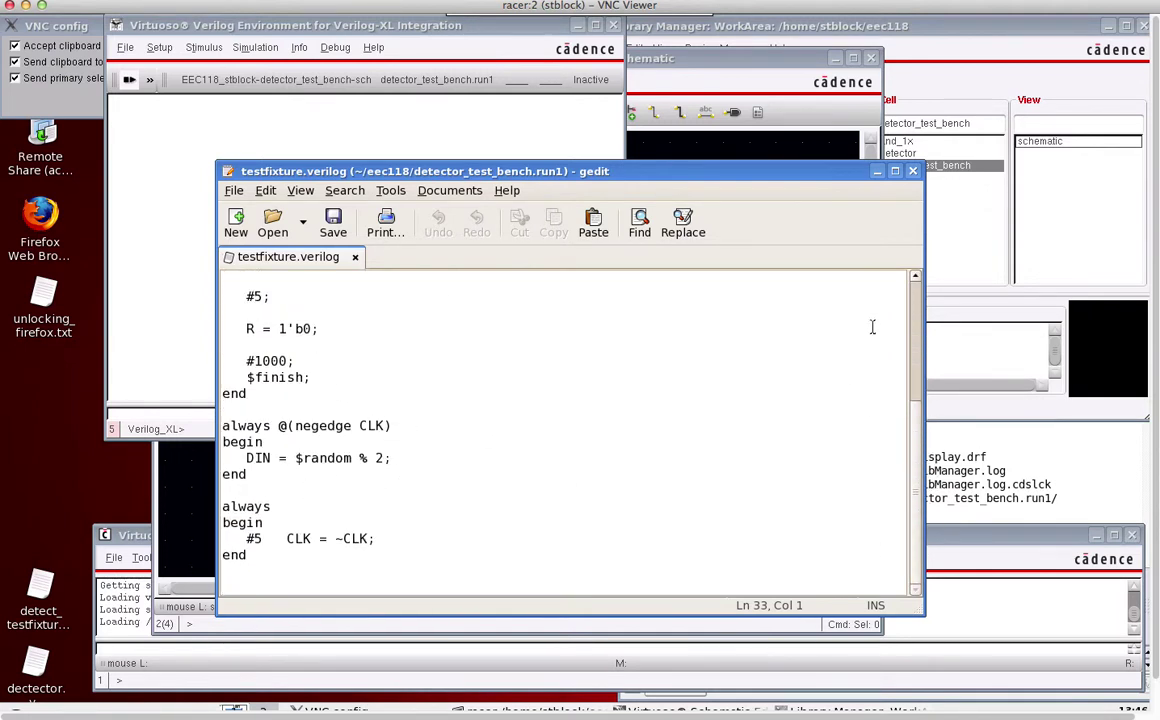
click(912, 171)
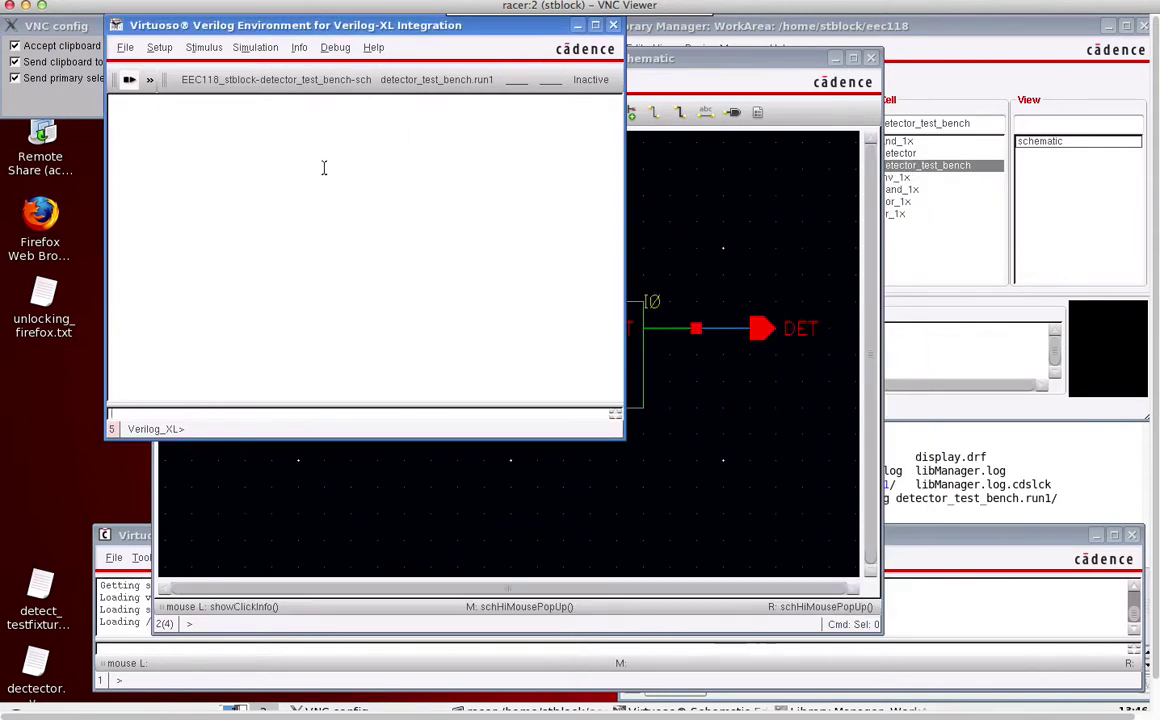
- View the testfixture.verilog stimulus contents again and close the Verilog stimulus options
click(203, 47)
click(213, 71)
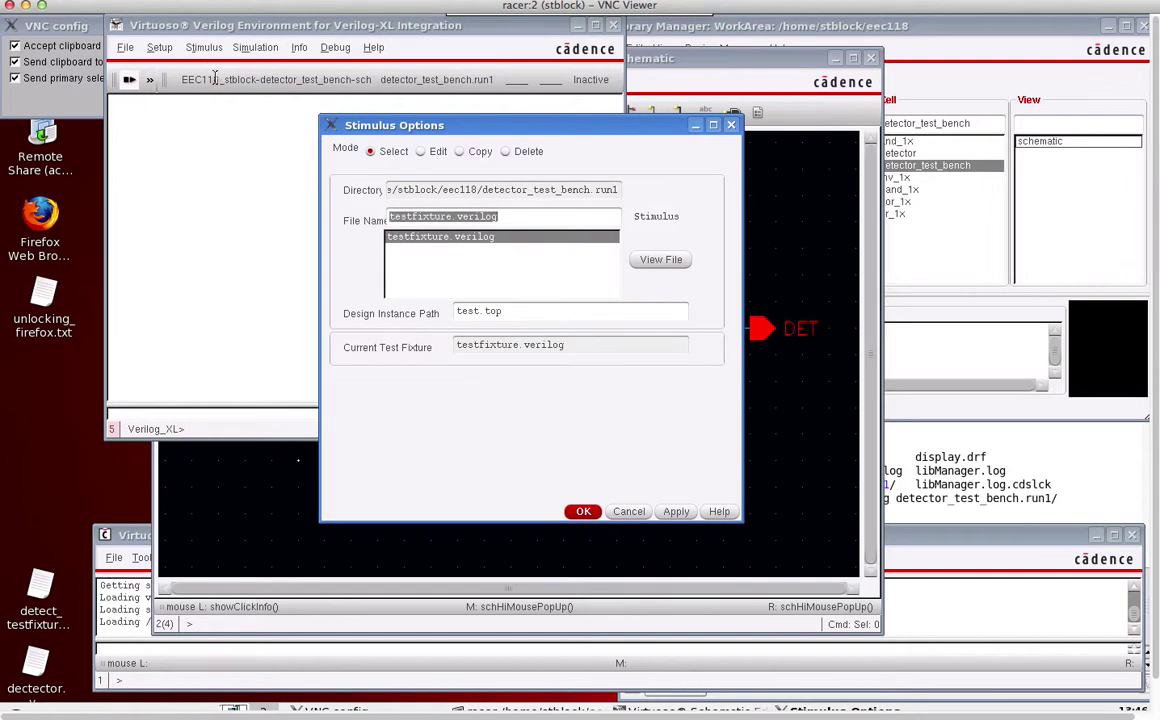
click(656, 267)
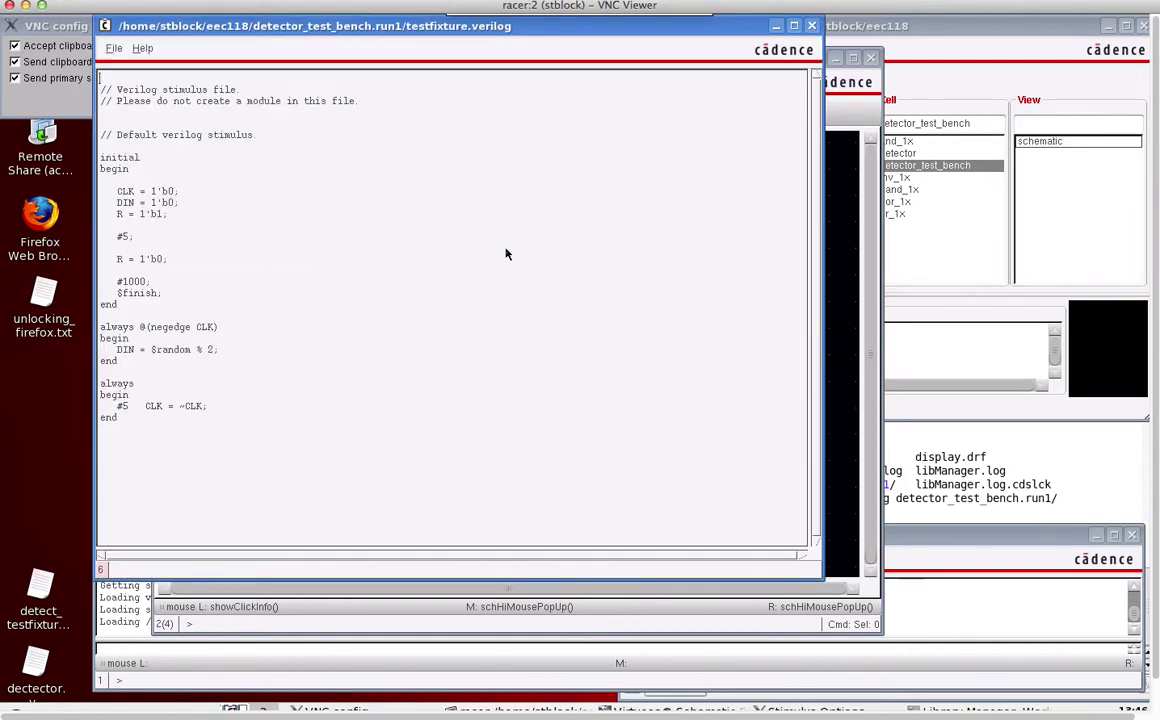
click(812, 25)
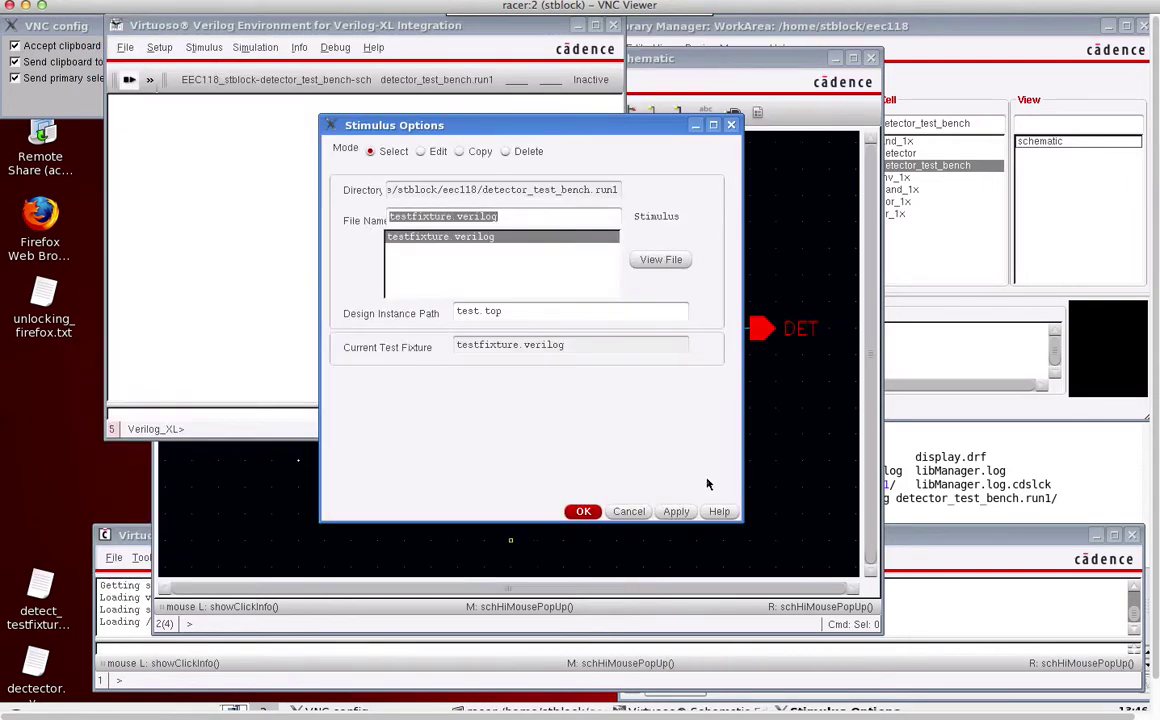
click(590, 512)
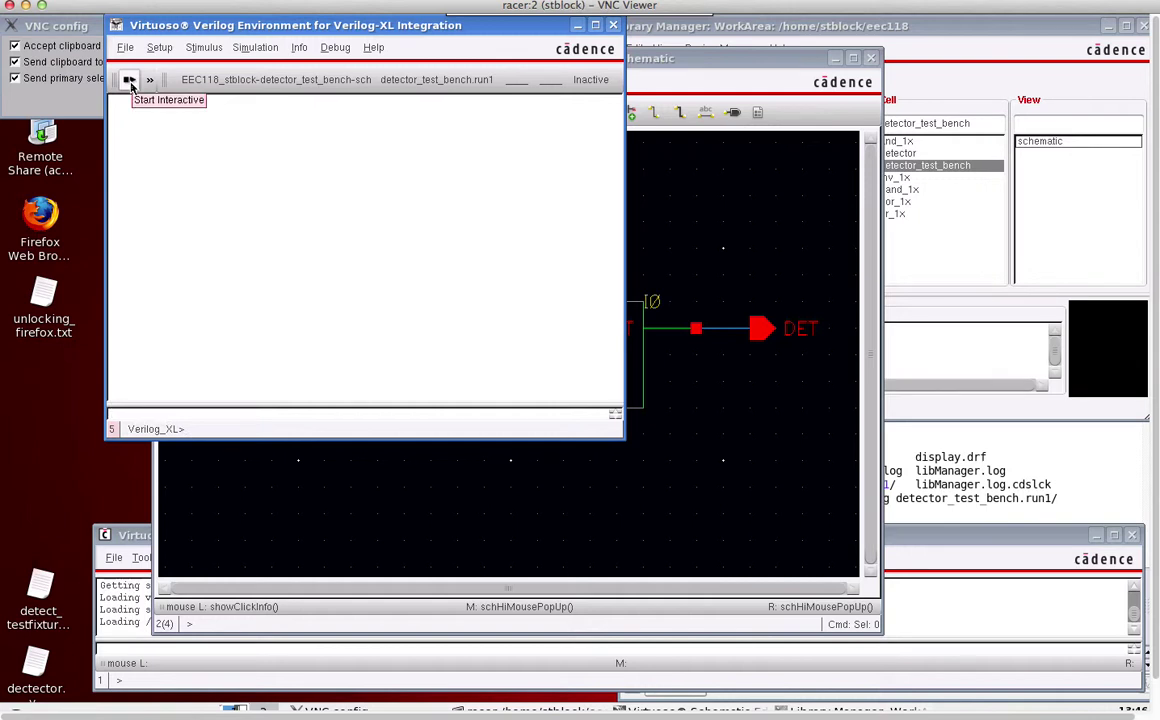
- Start an interactive Verilog-XL session without renetlisting and run it to $finish at 1005 ns
click(130, 81)
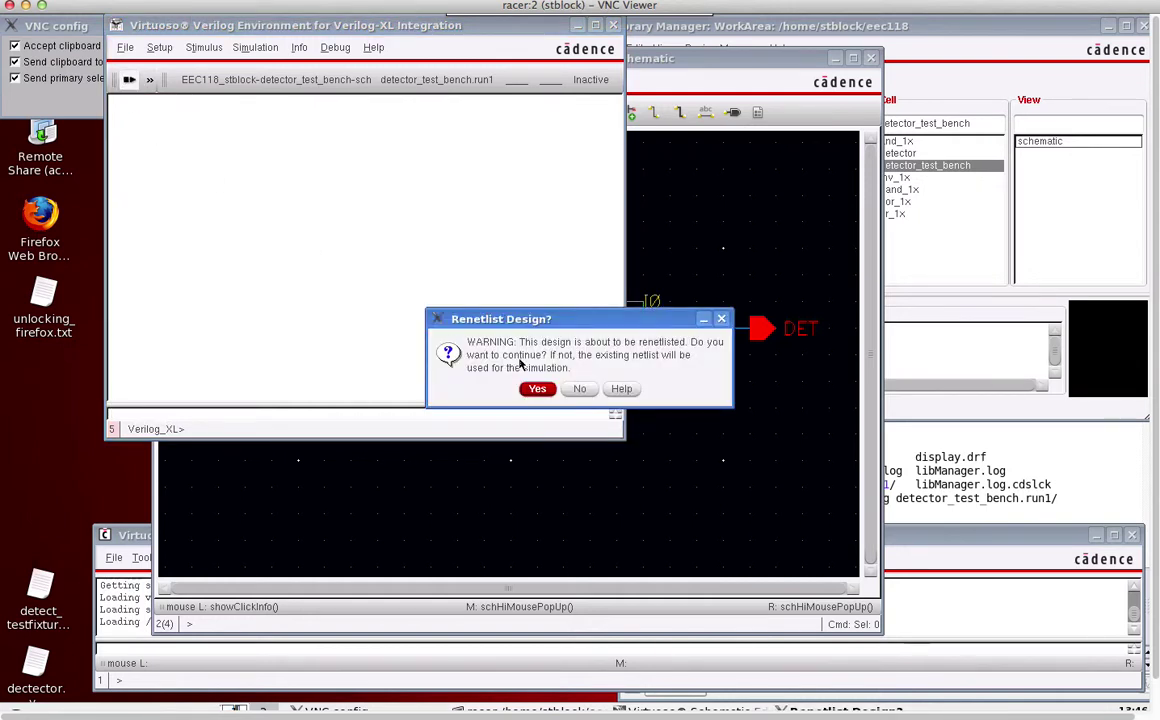
click(578, 389)
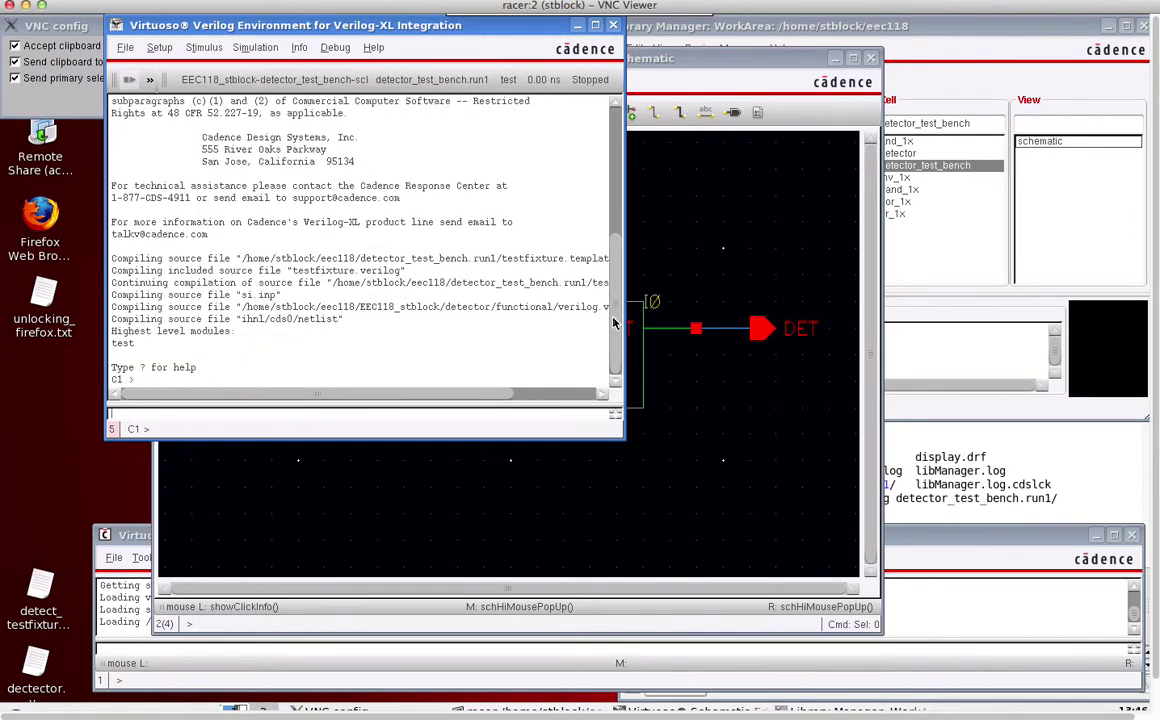
drag(216, 50, 262, 109)
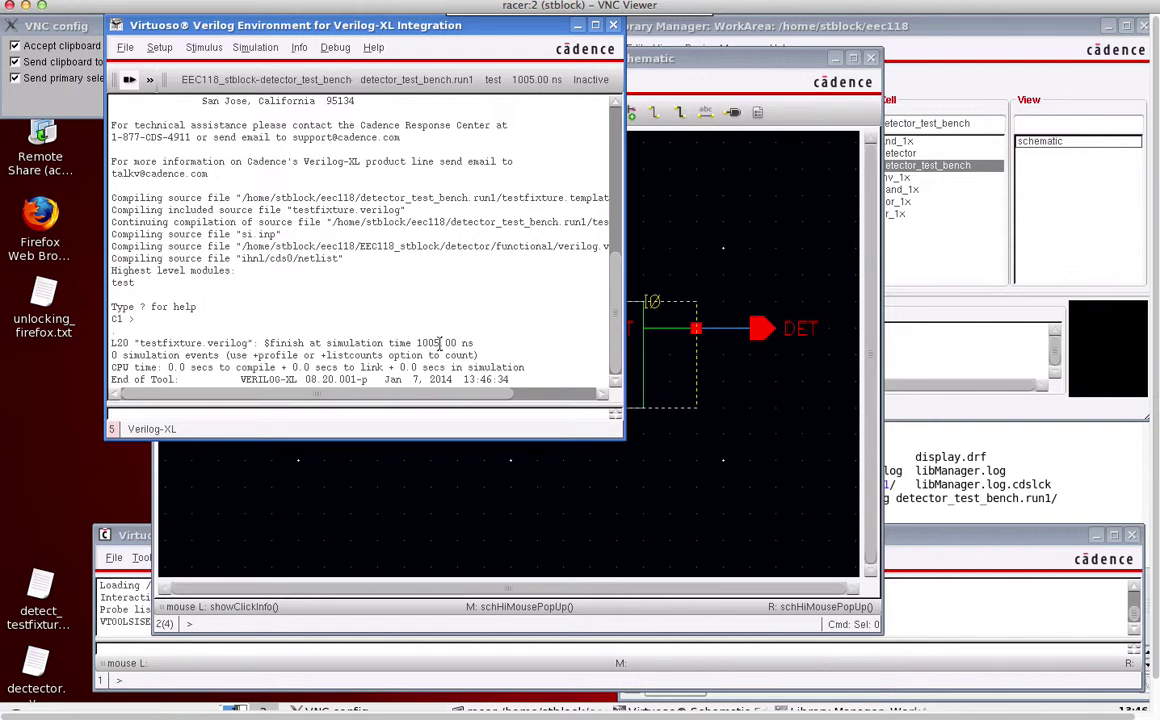
- Launch the SimVision waveform viewer from Debug > Utilities > View Waveform
click(333, 48)
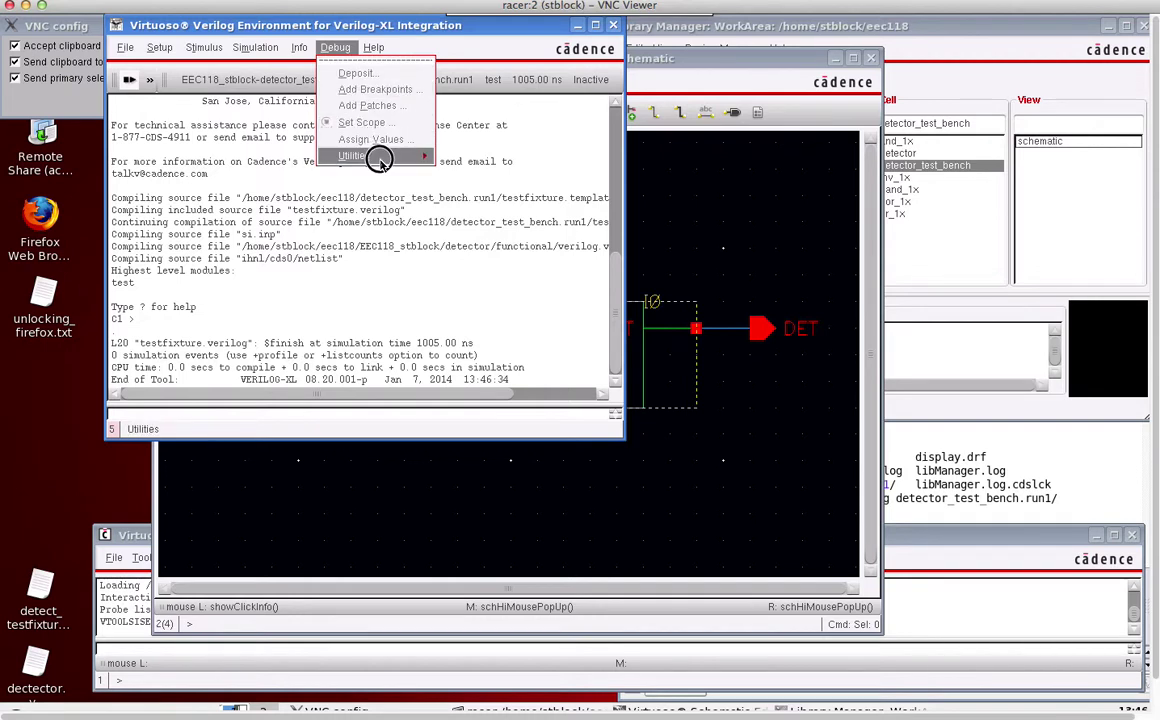
mouse_move(379, 160)
click(467, 184)
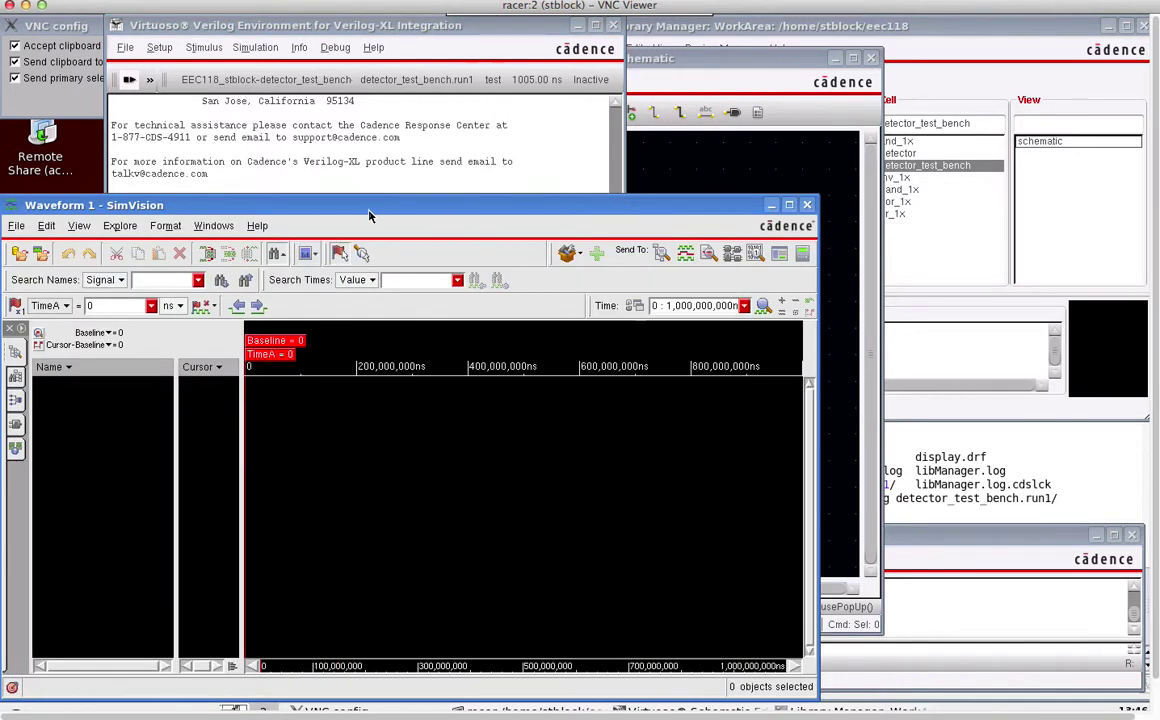
- Move the waveform window up and bring up the Open Database dialog
drag(367, 215, 486, 142)
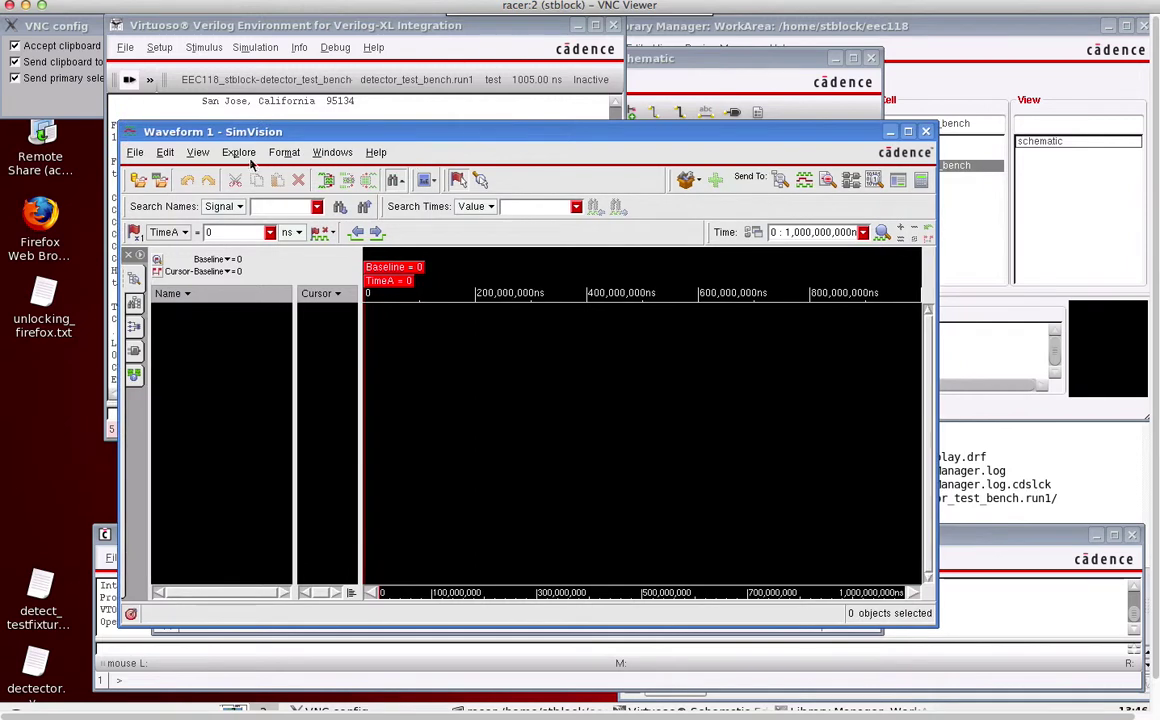
click(134, 152)
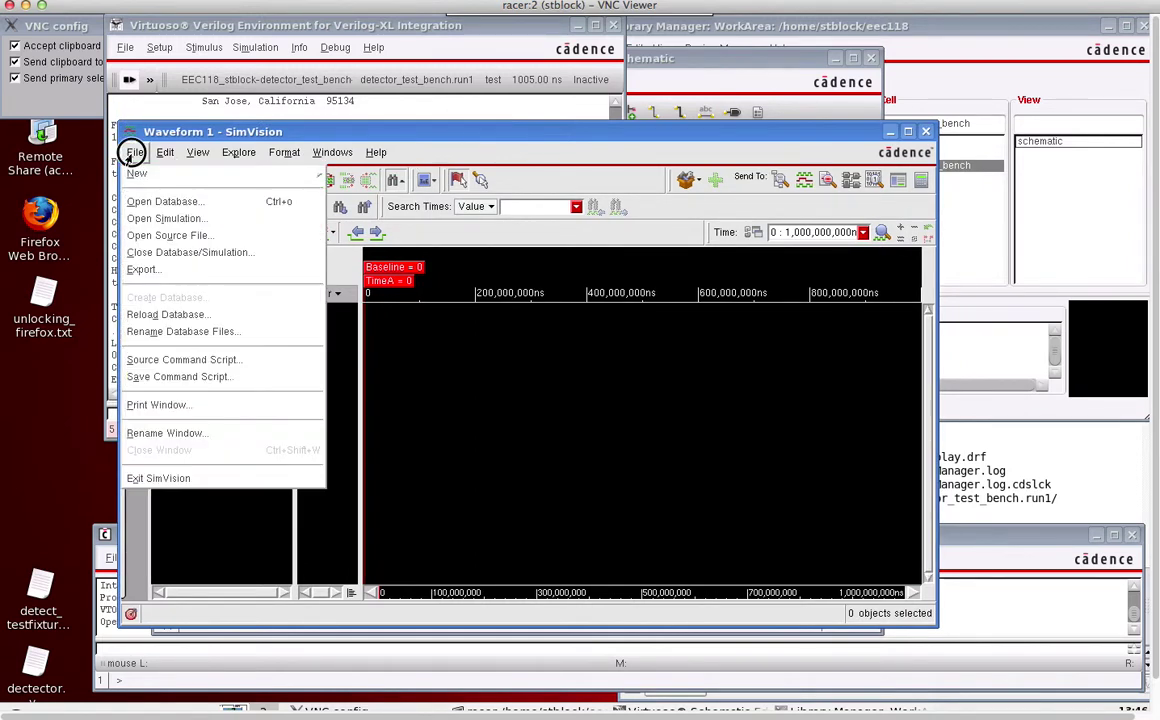
click(140, 174)
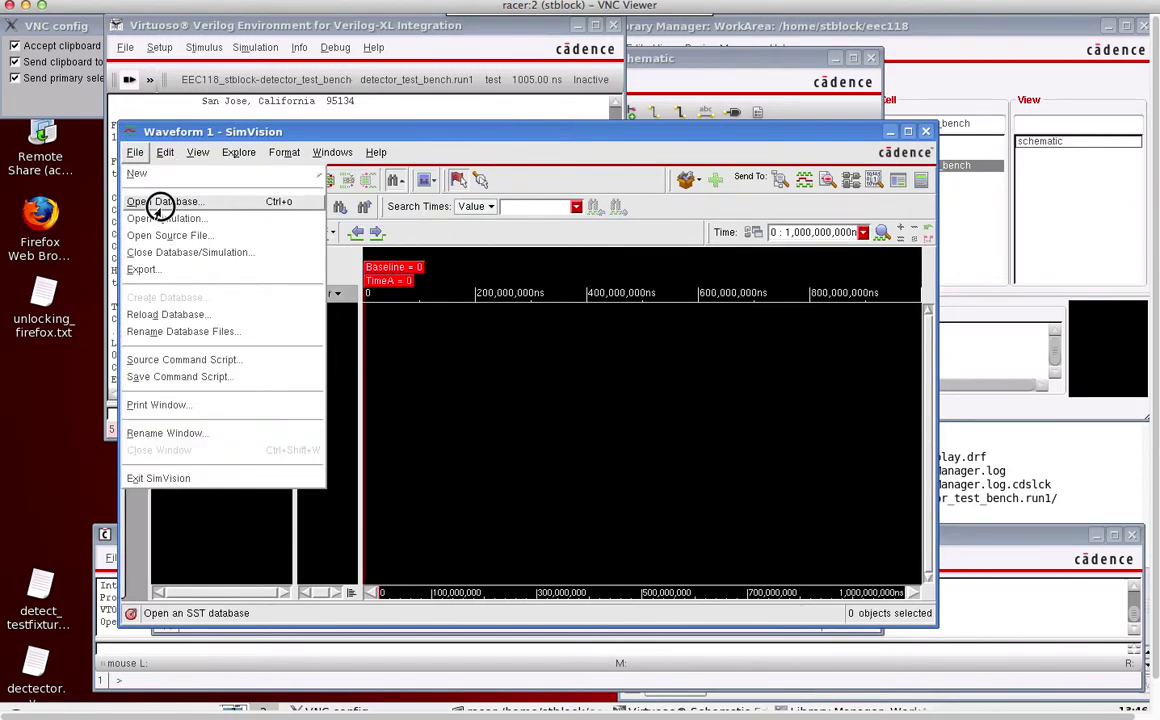
click(160, 201)
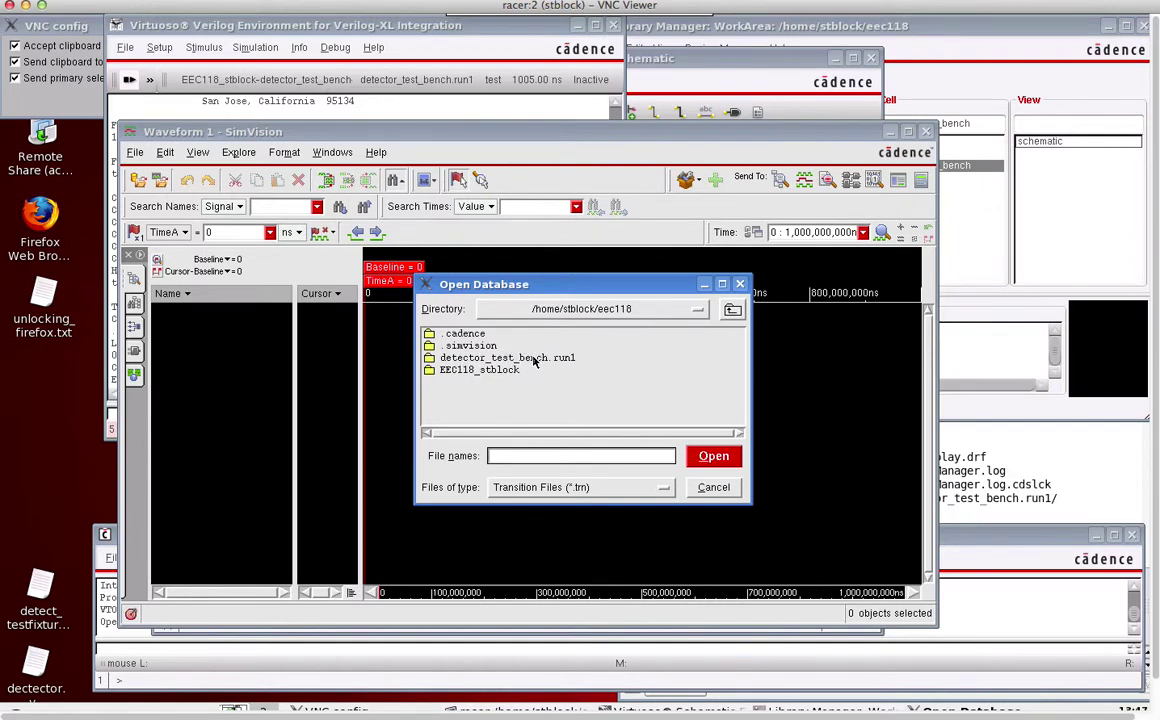
- Open shm.trn from detector_test_bench.run1/RunObject.0/shmDir/shm.db
click(537, 360)
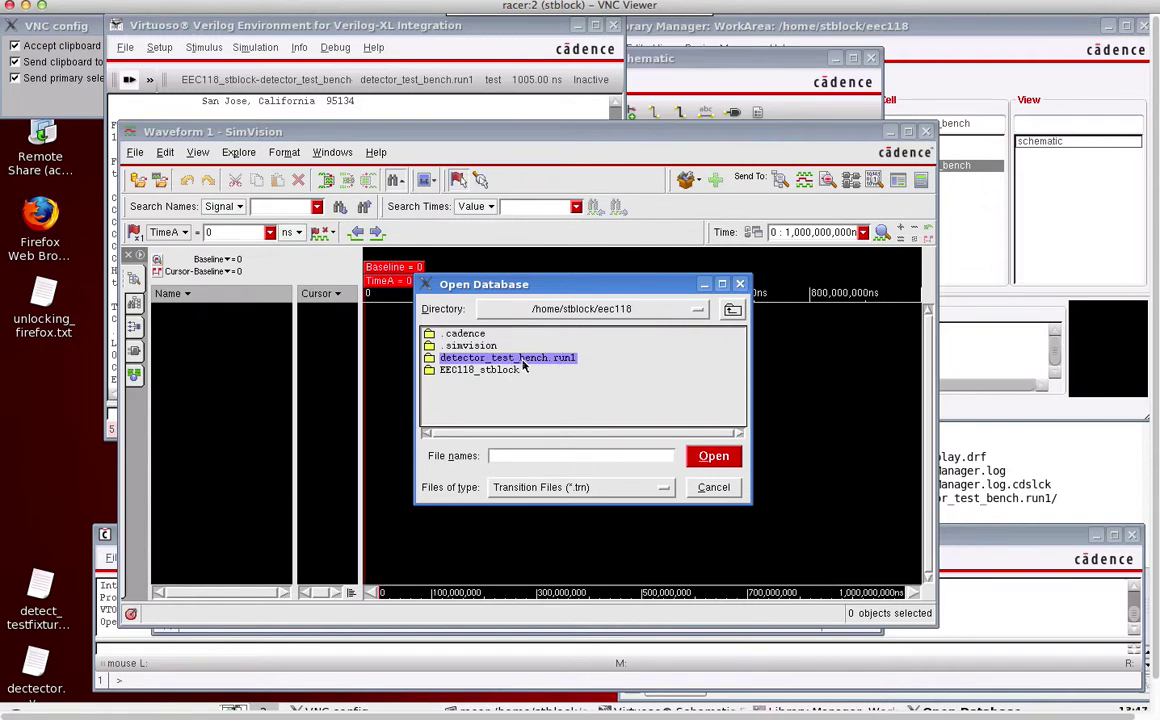
double_click(521, 361)
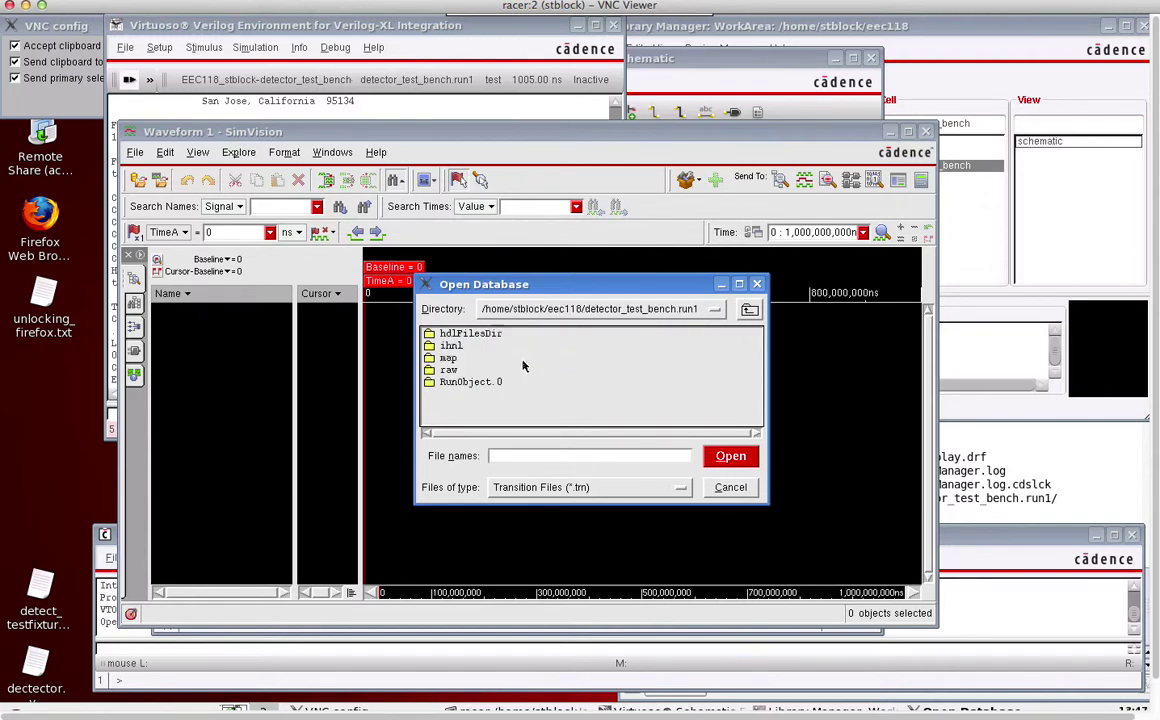
double_click(455, 382)
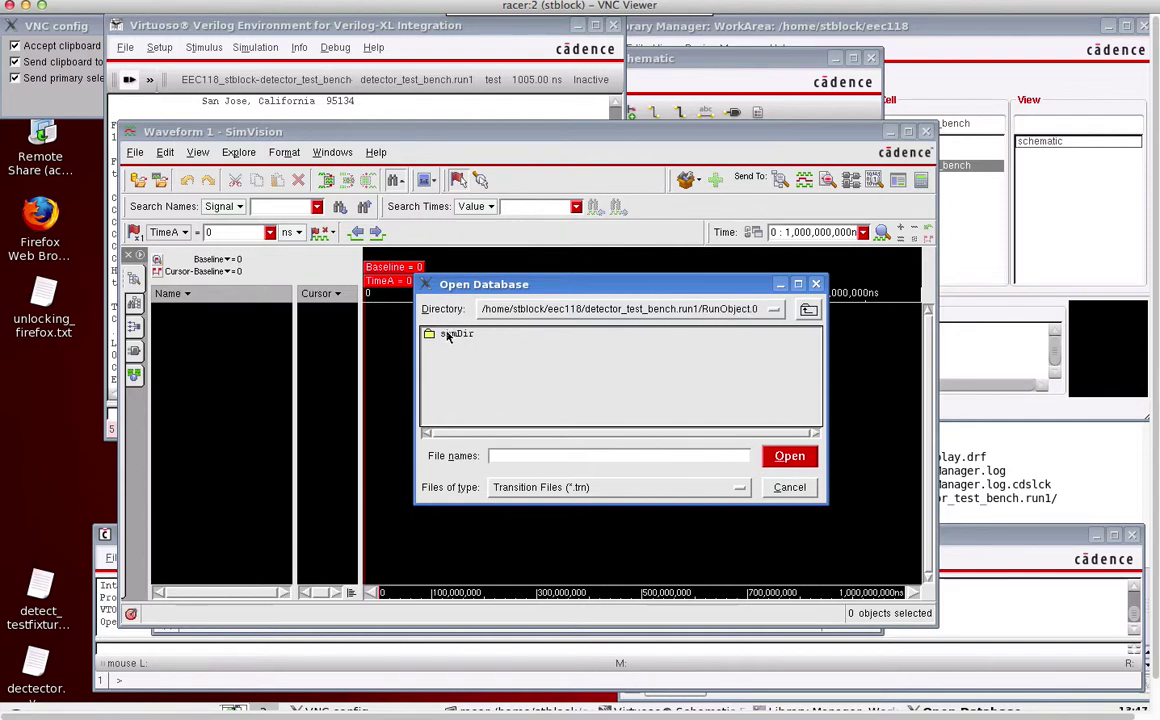
double_click(452, 334)
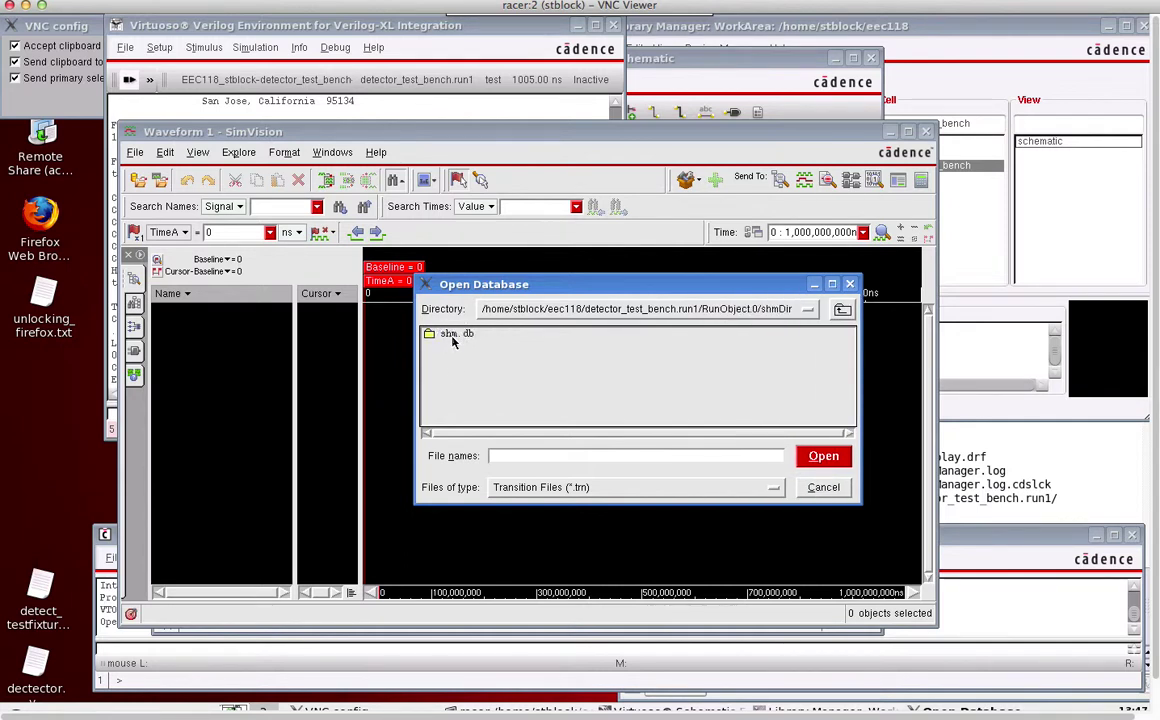
double_click(452, 336)
click(454, 346)
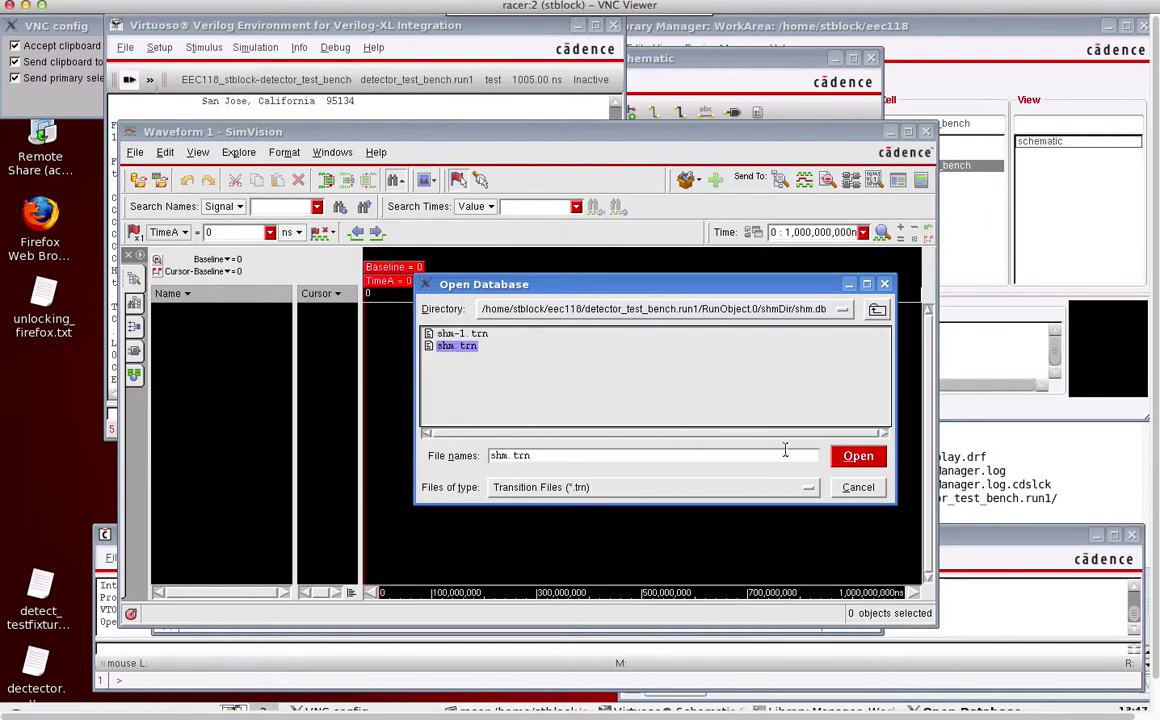
click(856, 456)
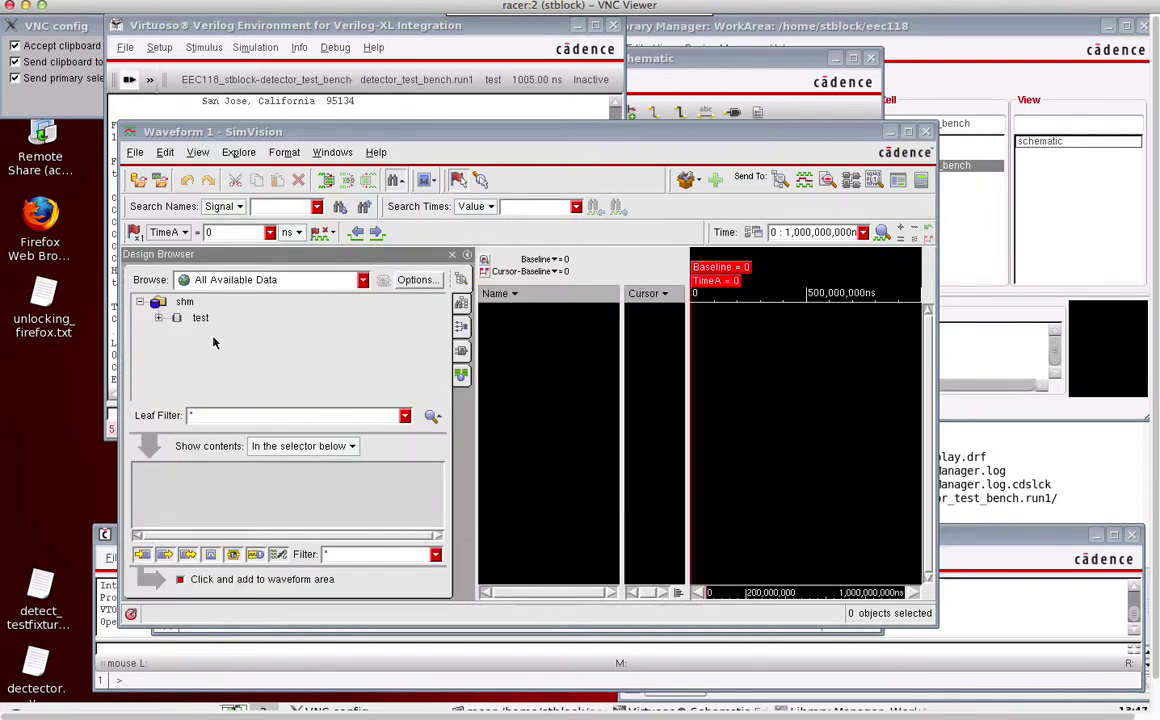
- Plot CLK, DET, DIN and R from test.top and place TimeA at 262 ns
click(168, 317)
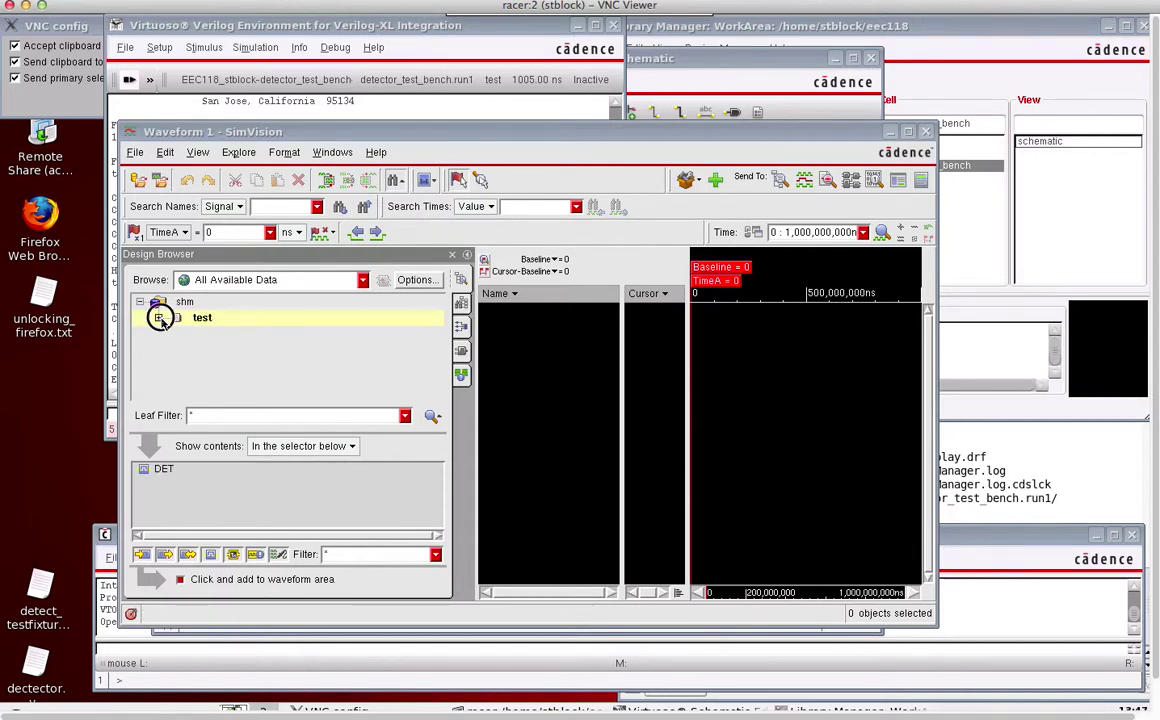
click(158, 317)
click(186, 334)
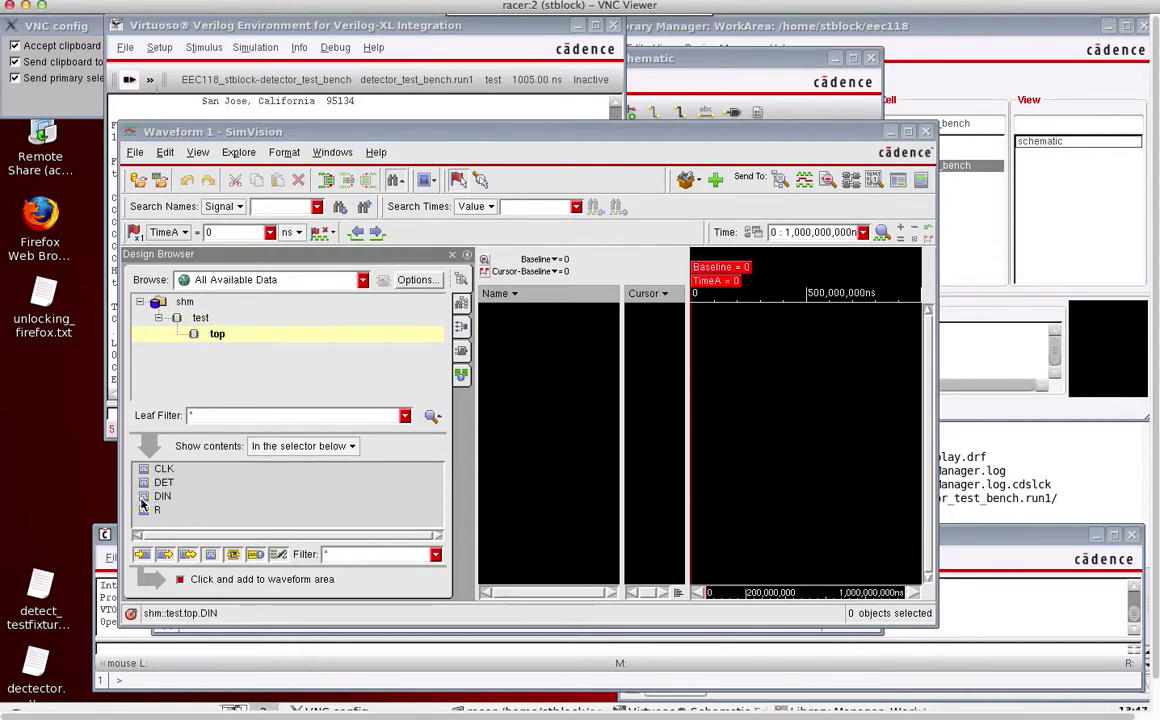
double_click(160, 469)
double_click(162, 482)
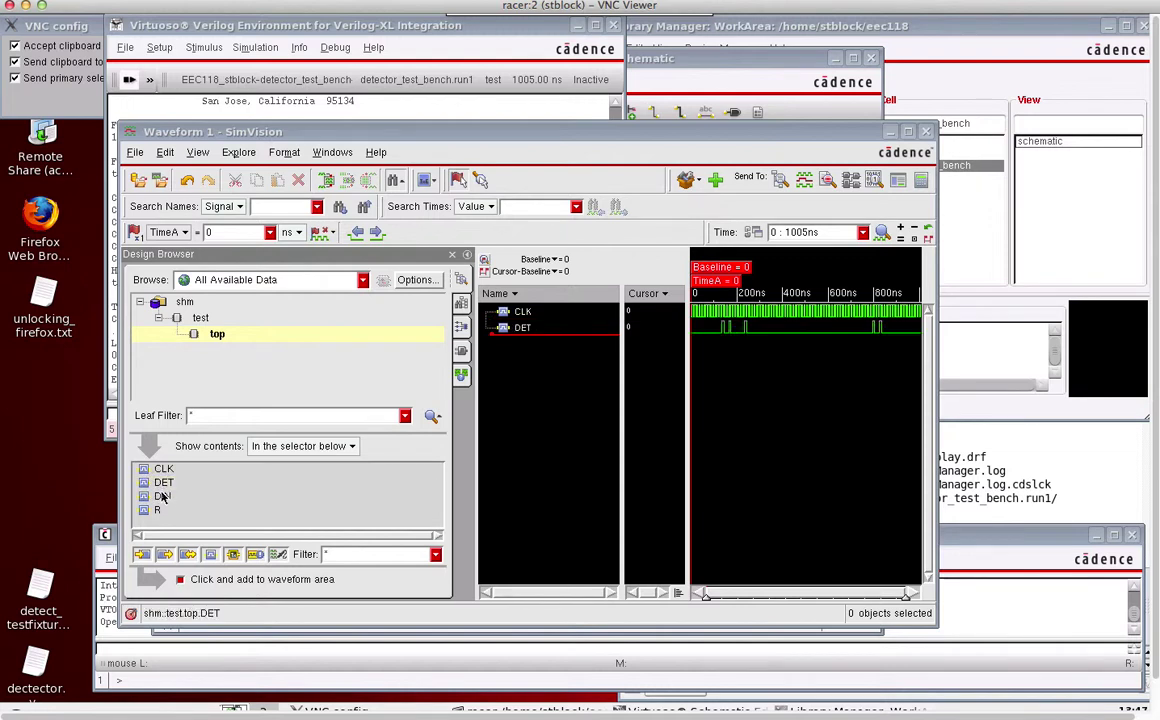
double_click(162, 496)
double_click(157, 510)
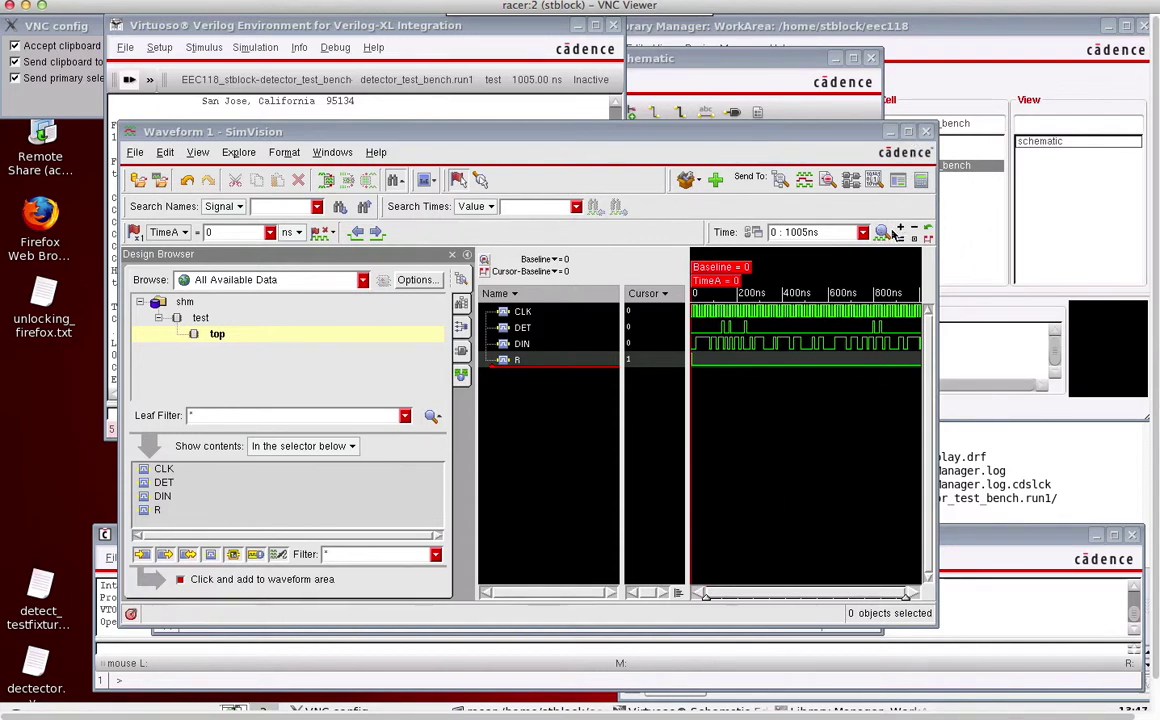
click(700, 328)
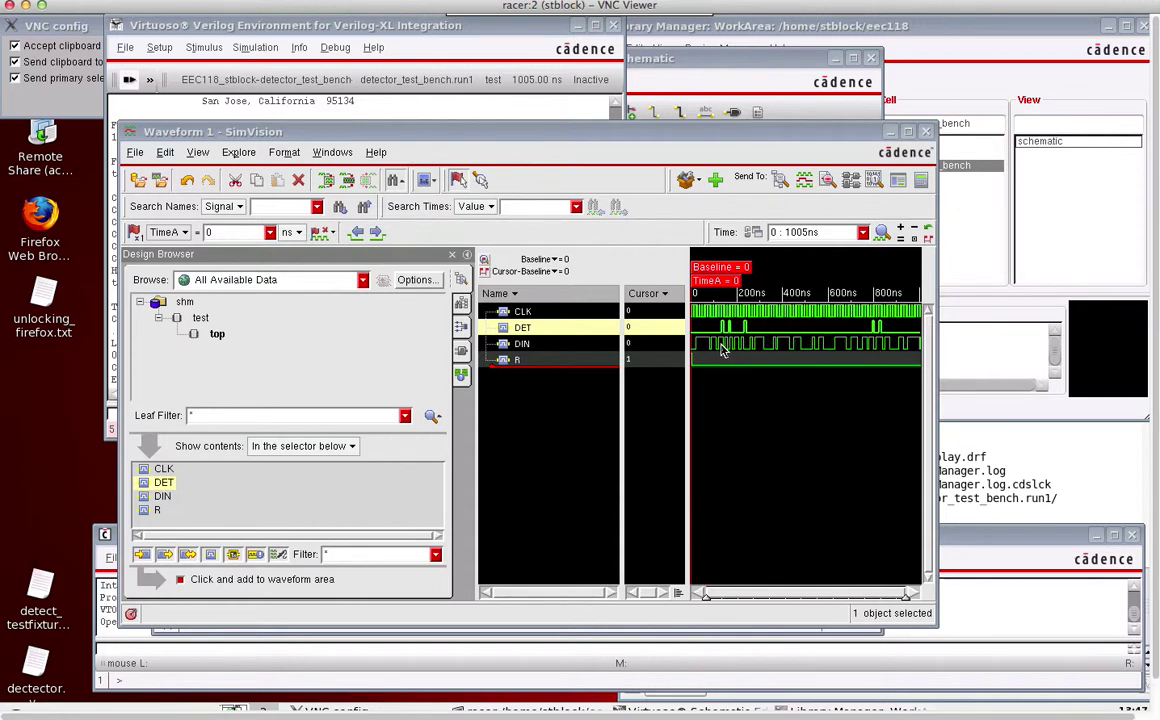
click(752, 427)
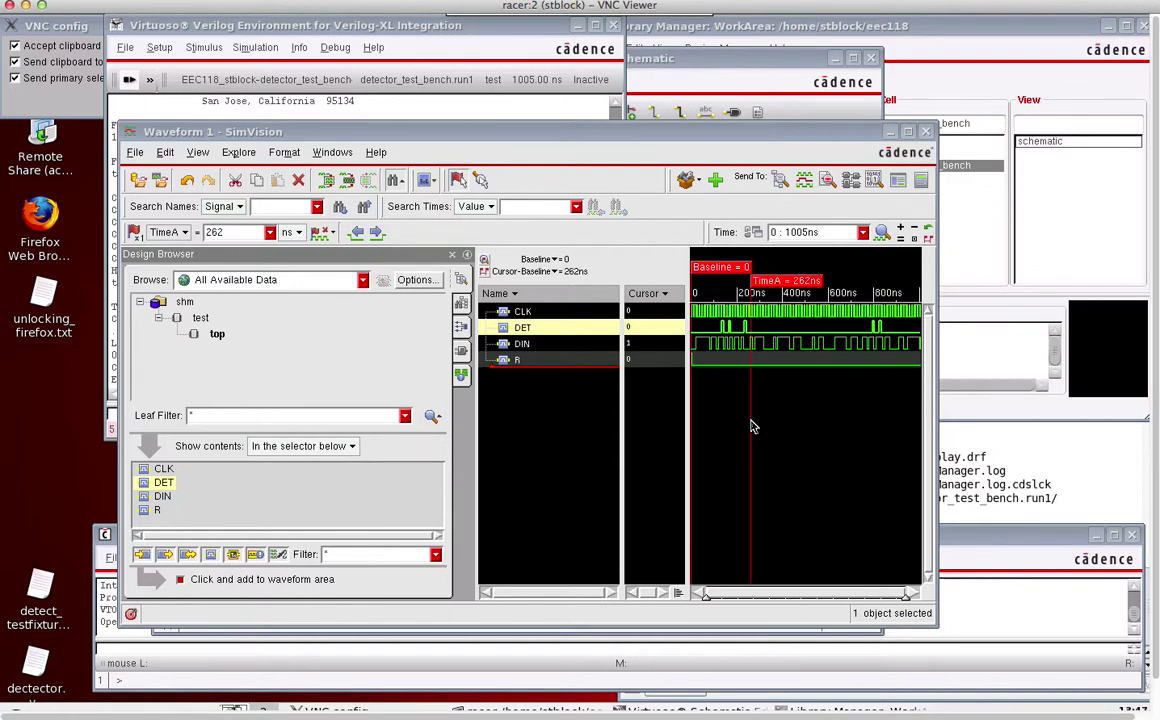